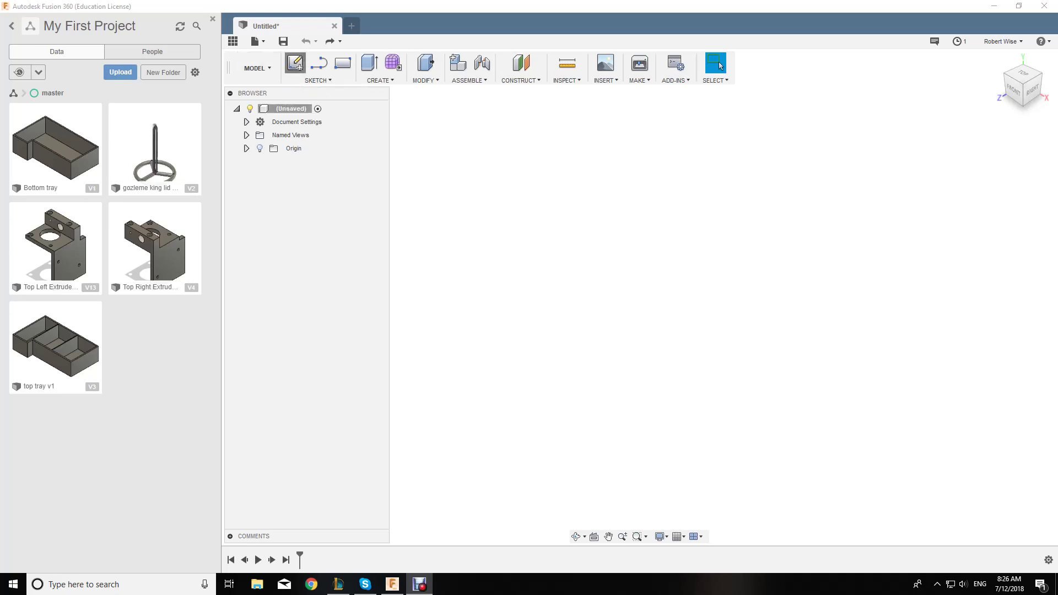
# - On the horizontal origin plane, sketch a seven-point control point spline from 50 mm along the red axis to 50 mm up the green axis
pyautogui.click(295, 64)
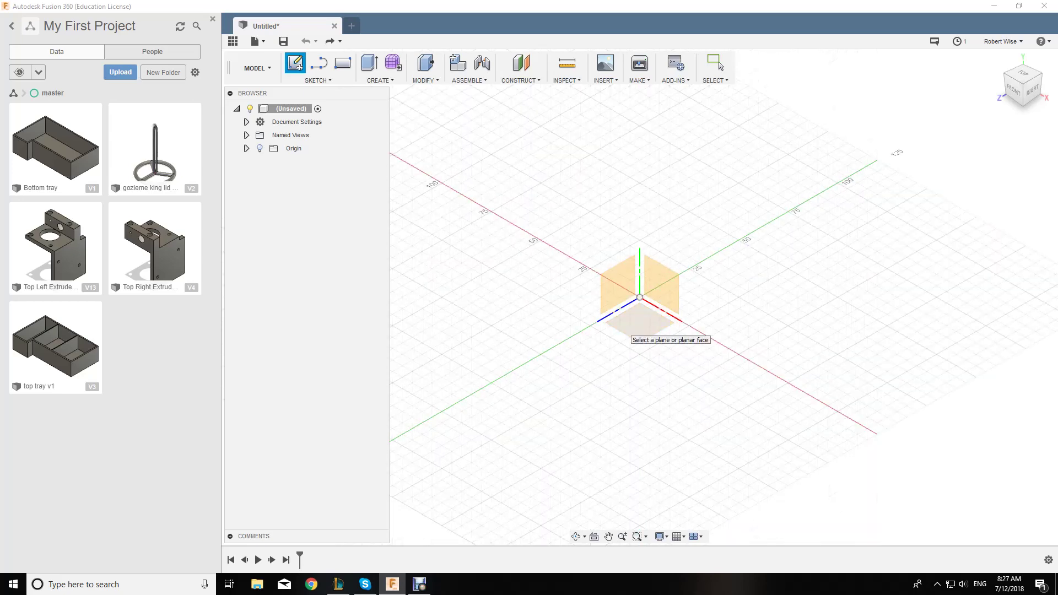
pyautogui.click(639, 323)
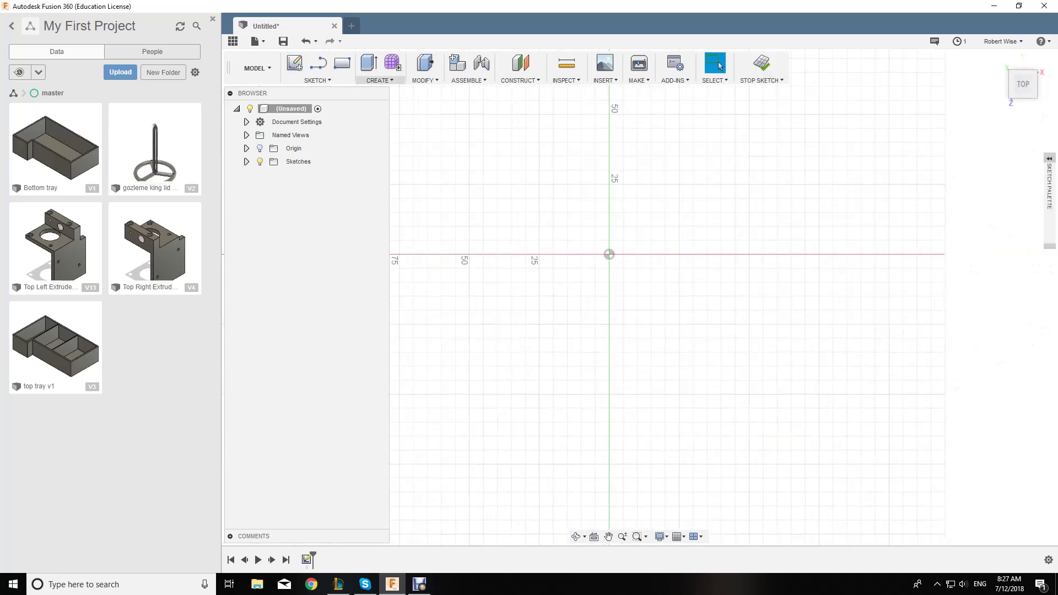
pyautogui.click(317, 81)
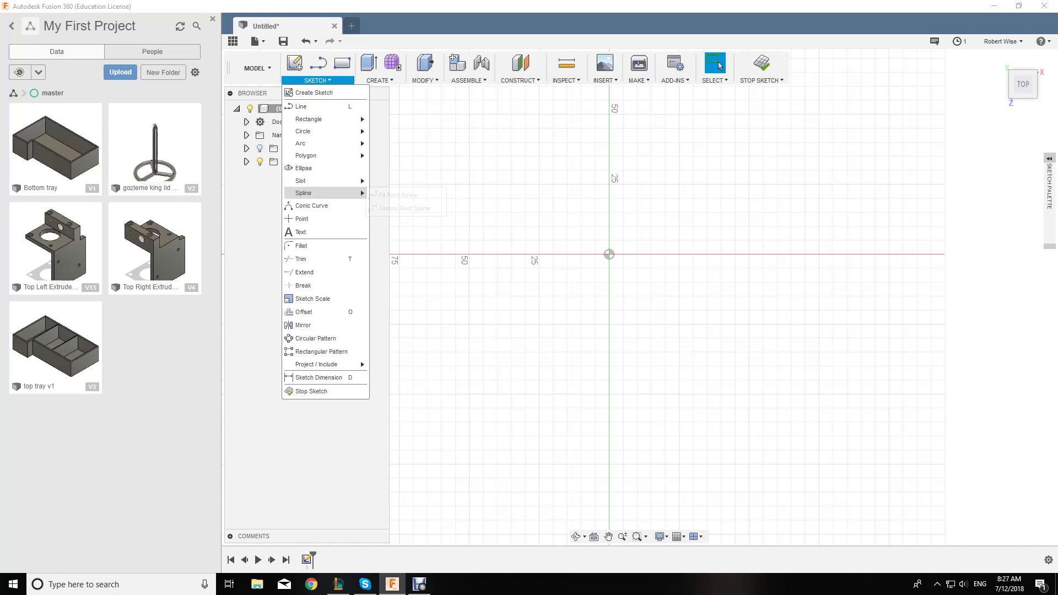
pyautogui.moveTo(330, 193)
pyautogui.click(408, 208)
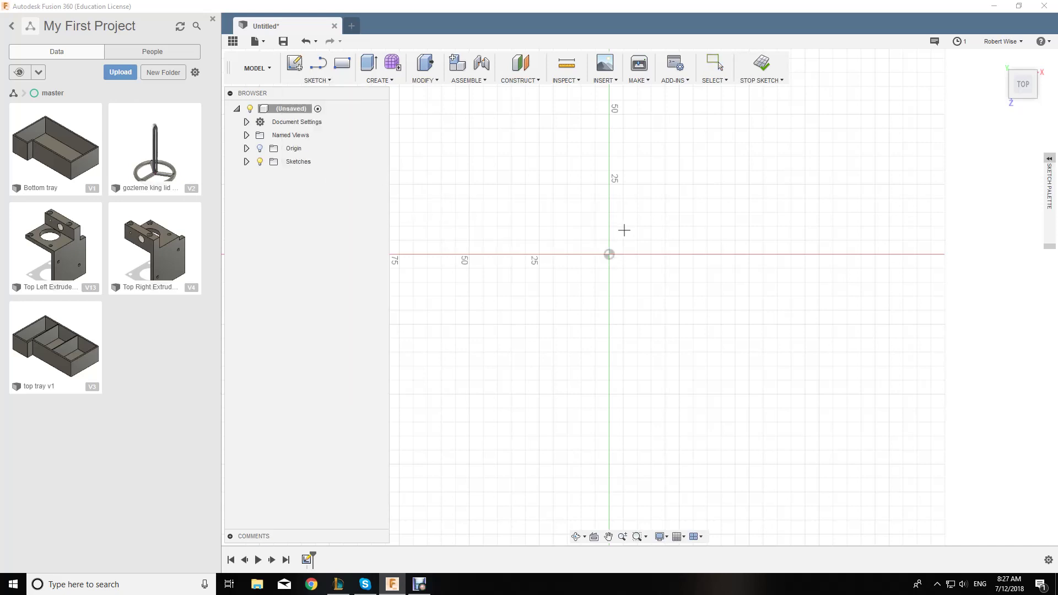
pyautogui.click(749, 254)
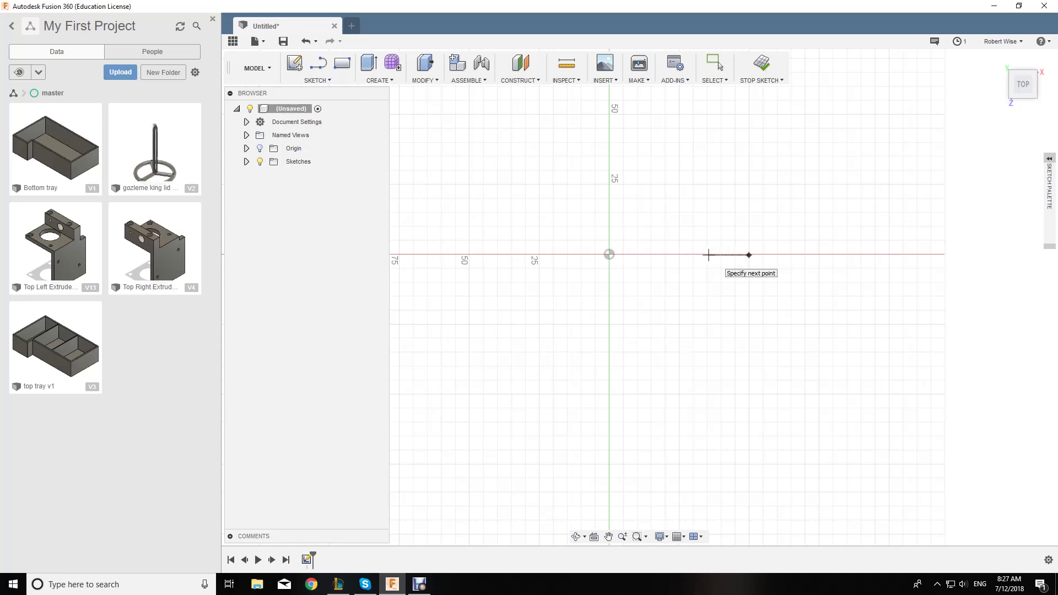
pyautogui.click(680, 254)
pyautogui.click(651, 227)
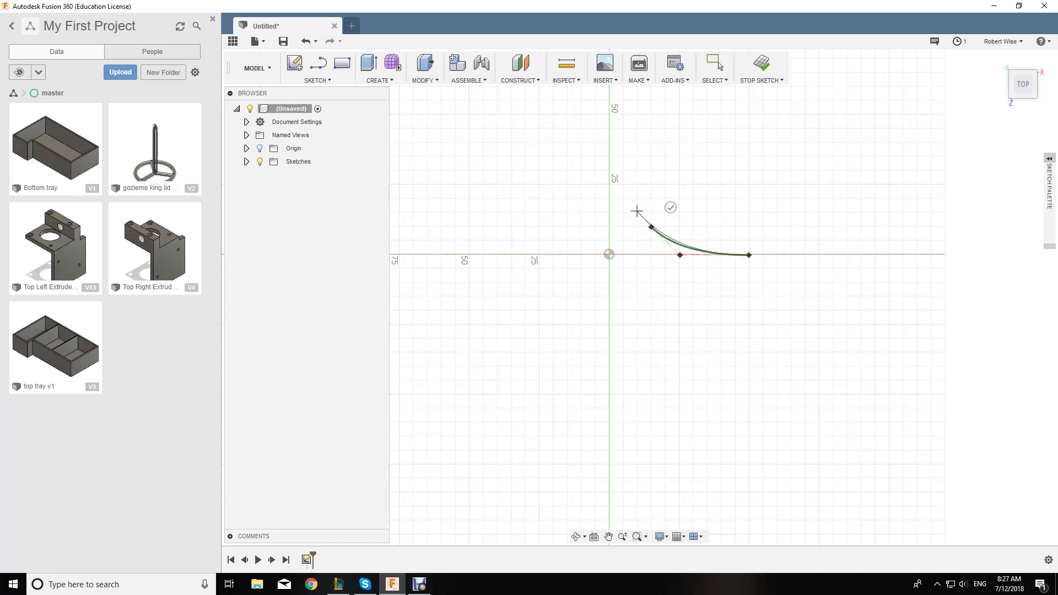
pyautogui.click(637, 213)
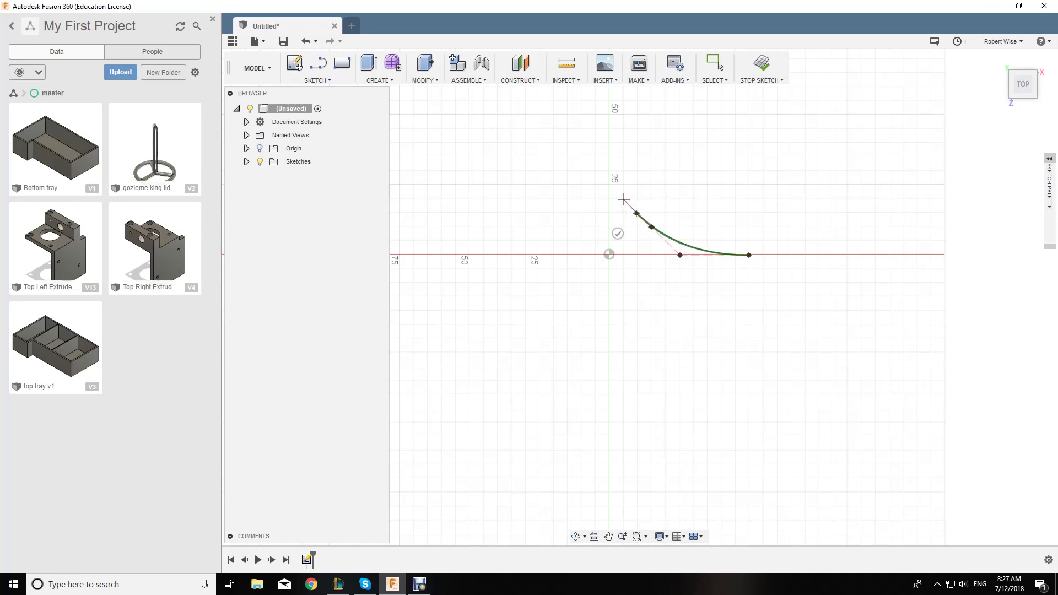
pyautogui.click(623, 200)
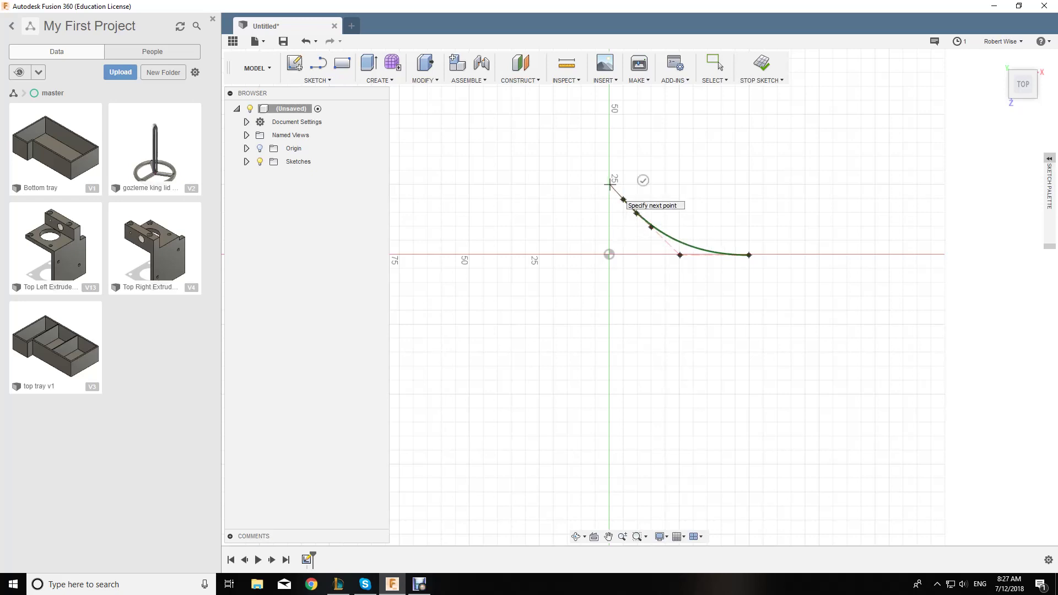
pyautogui.click(609, 185)
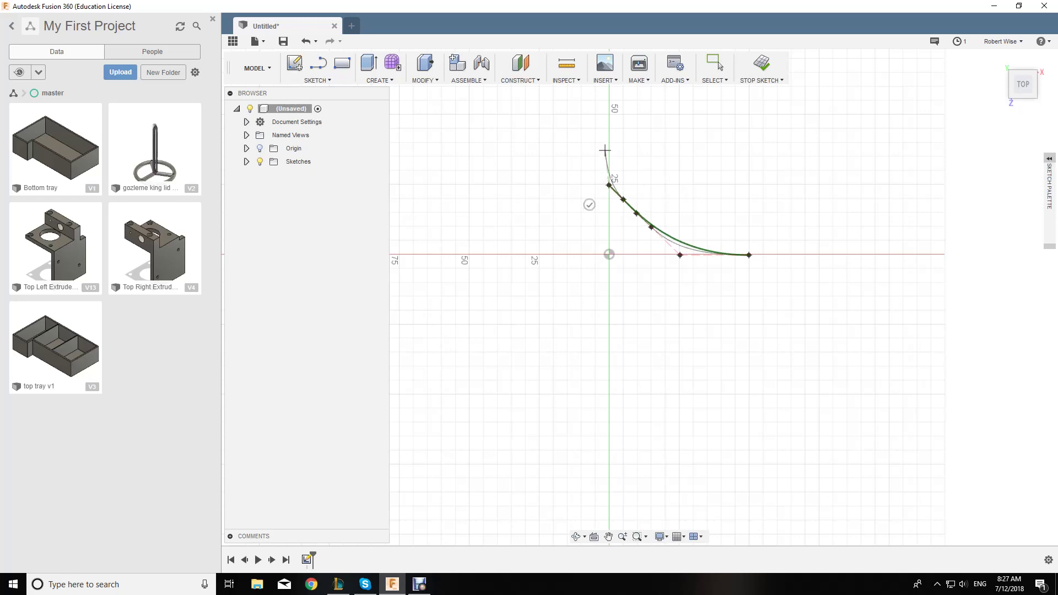
pyautogui.click(609, 114)
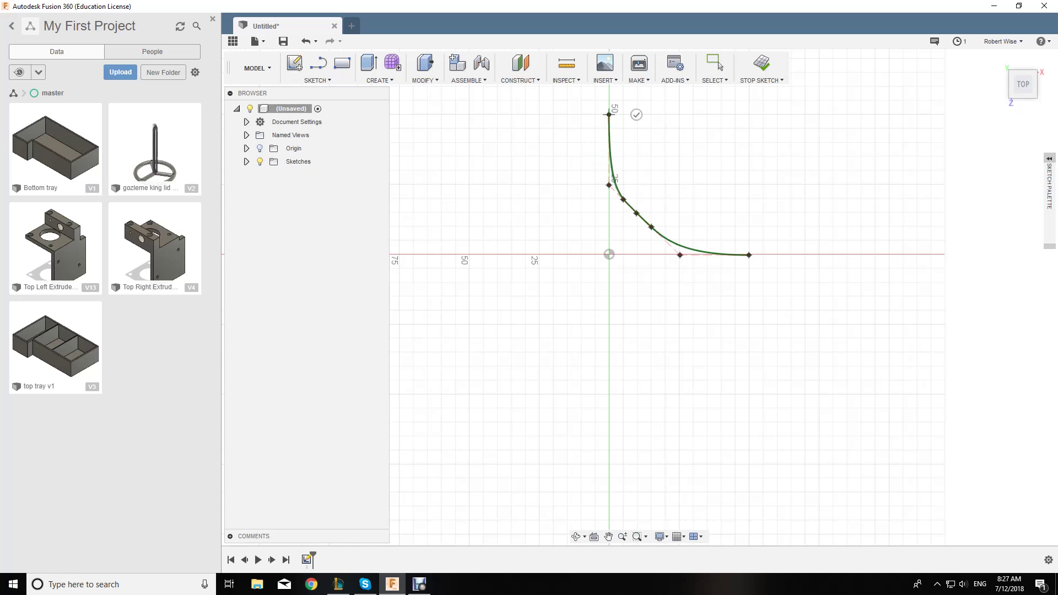
pyautogui.click(720, 65)
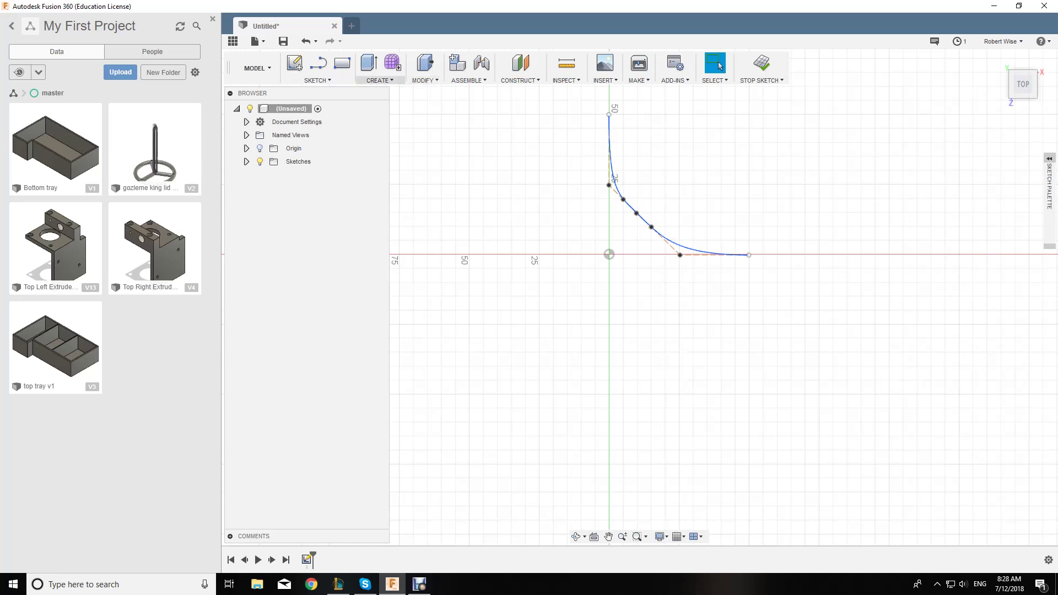
# - Try to create a circular pipe along the spline, testing section sizes of 35.5, 30 and 35 mm
pyautogui.click(380, 80)
pyautogui.click(377, 293)
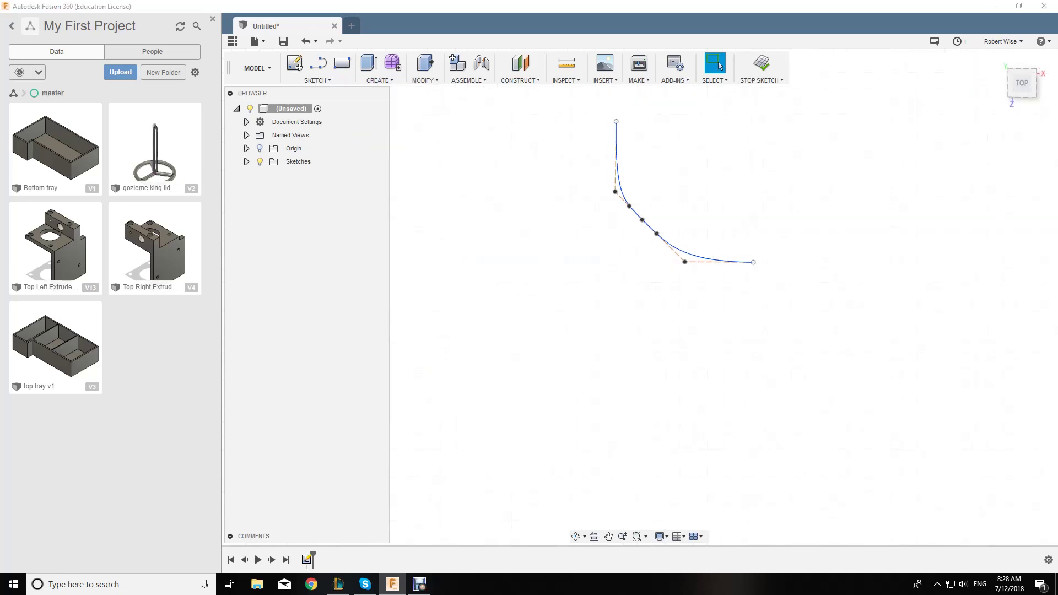
pyautogui.click(696, 322)
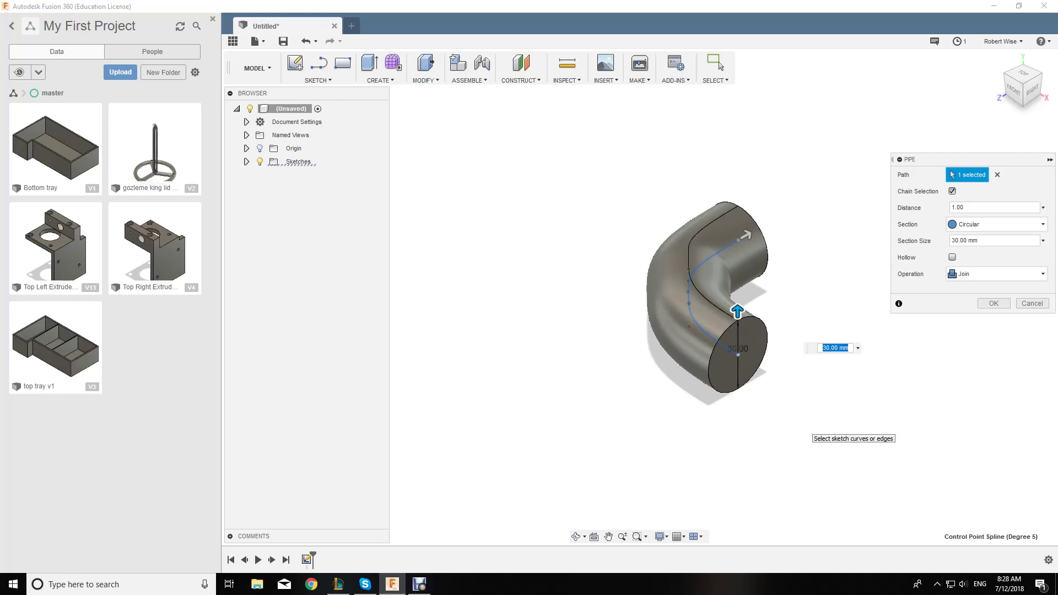
pyautogui.write('35.5')
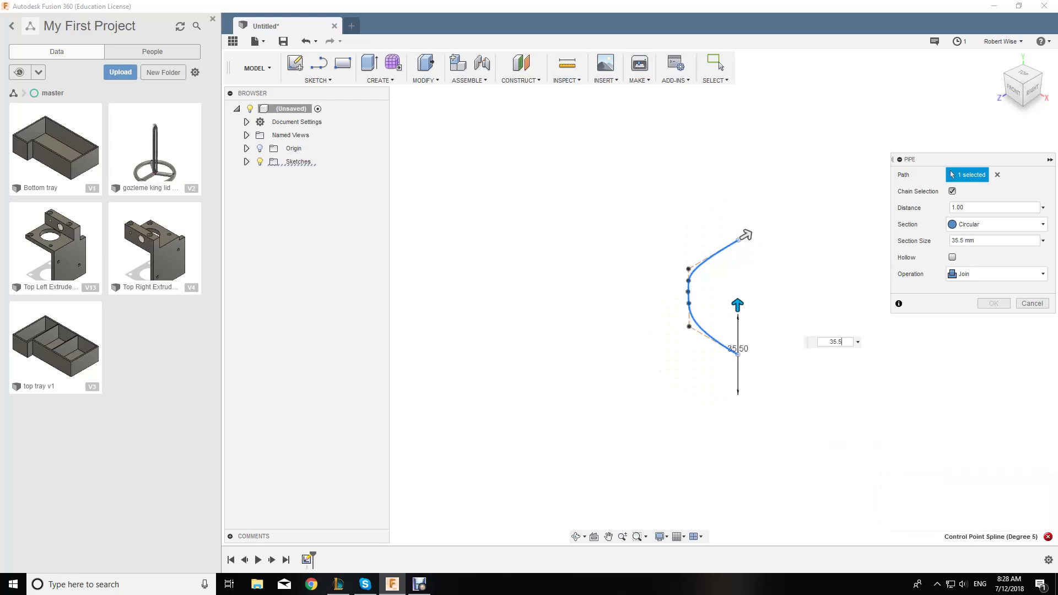
pyautogui.press('BackSpace')
pyautogui.press('BackSpace')
pyautogui.press('BackSpace')
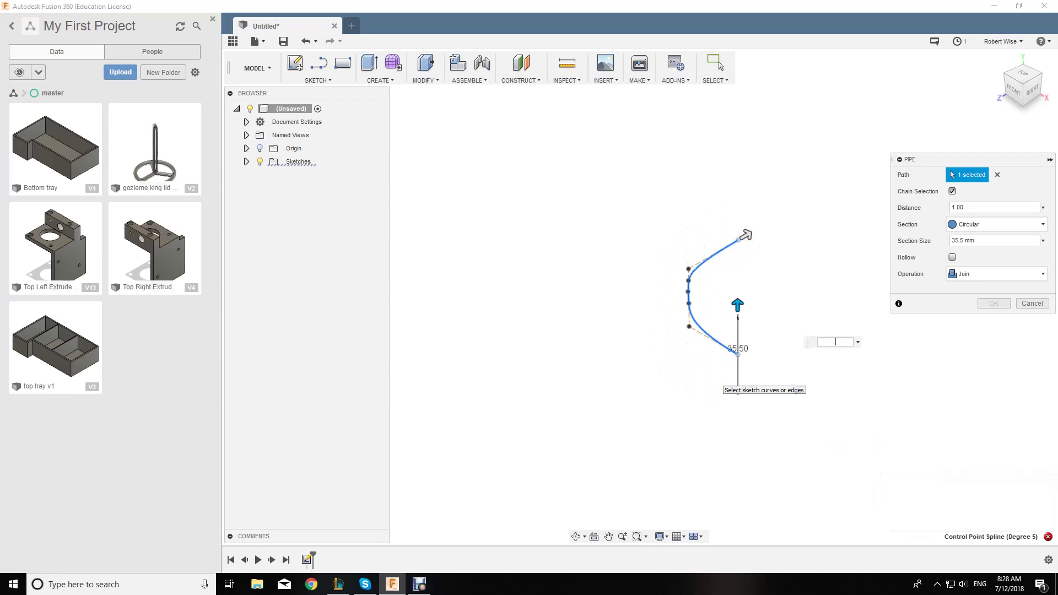
pyautogui.write('30')
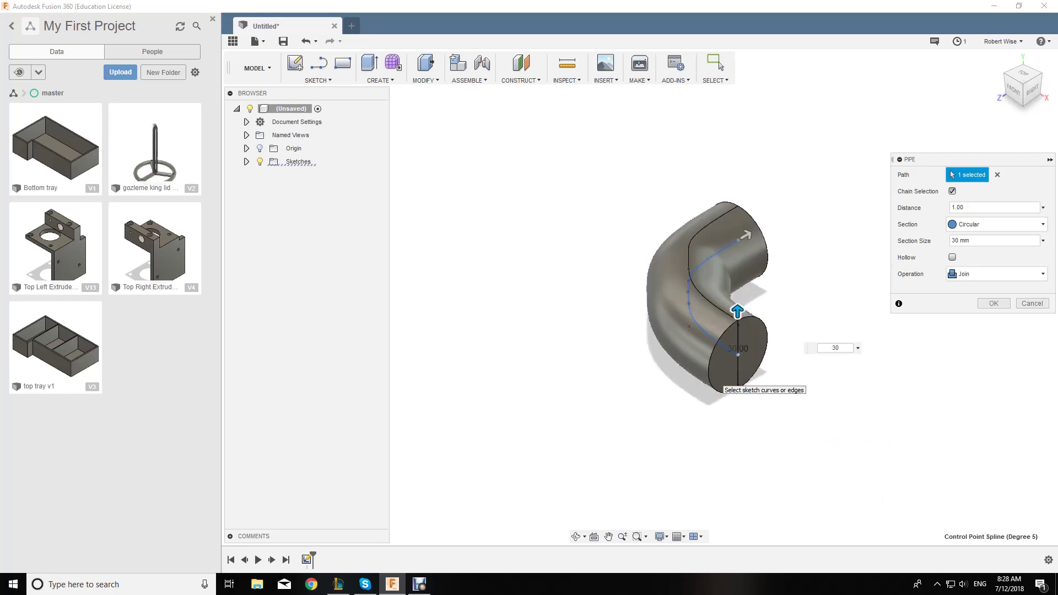
pyautogui.press('BackSpace')
pyautogui.write('5')
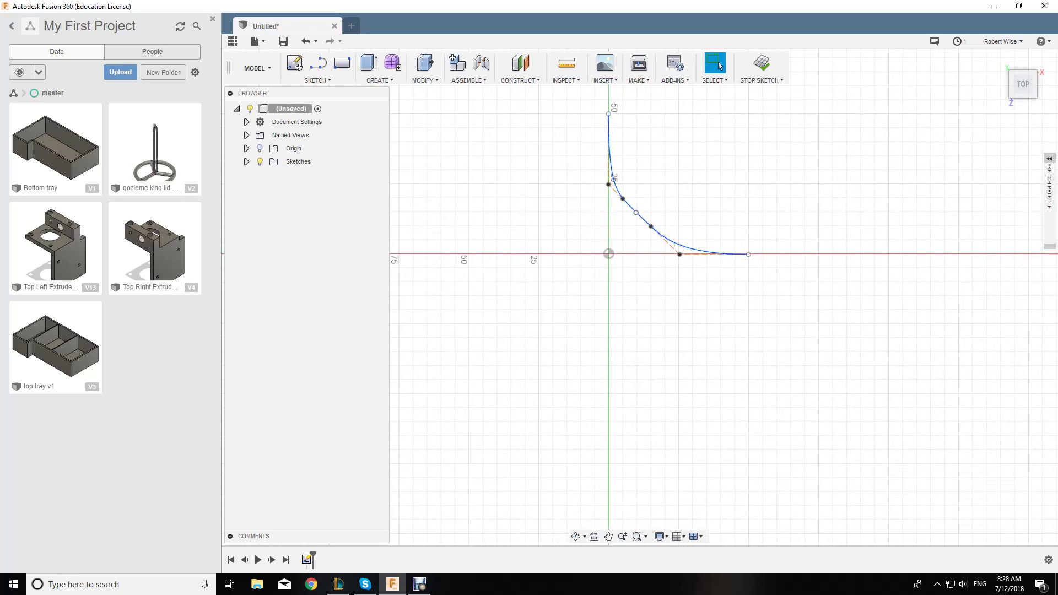
# - Smooth the spline's bend by moving its three middle control points toward the origin, including ones to about X 11.7, Z -6.7 and X 3.2, Z -19
pyautogui.moveTo(636, 212)
pyautogui.mouseDown()
pyautogui.moveTo(624, 226)
pyautogui.moveTo(641, 235)
pyautogui.mouseUp()
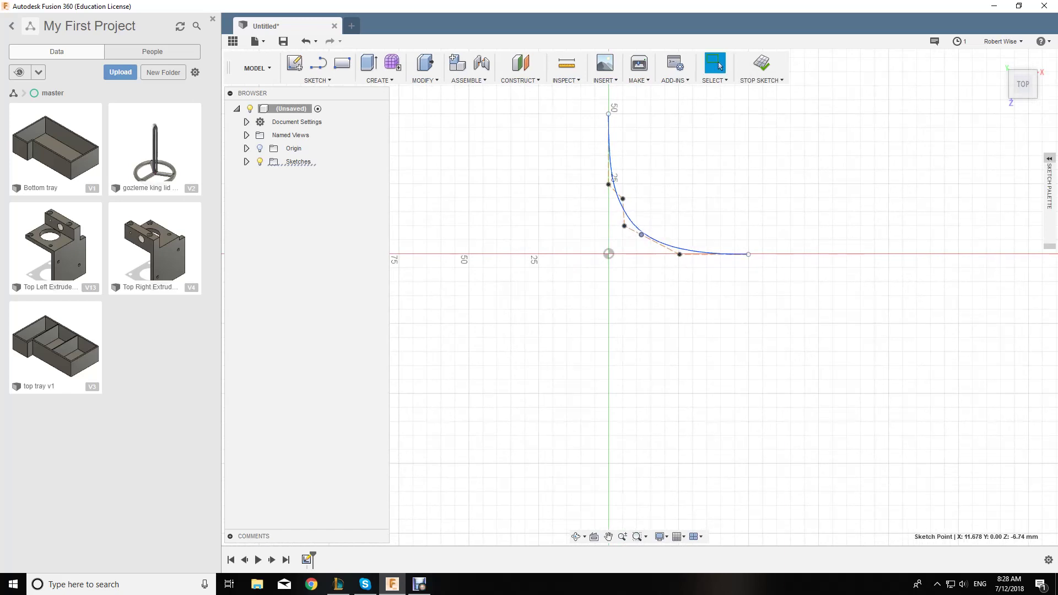
pyautogui.moveTo(622, 198); pyautogui.dragTo(618, 201)
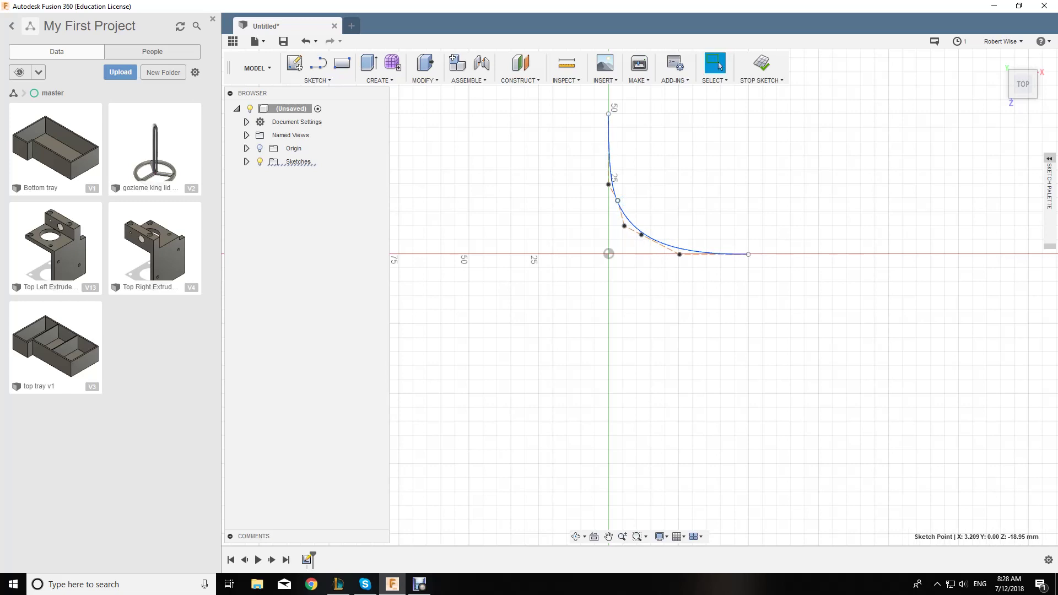
# - Set up a circular pipe along the reshaped spline with a section size of 35.5 mm
pyautogui.click(380, 81)
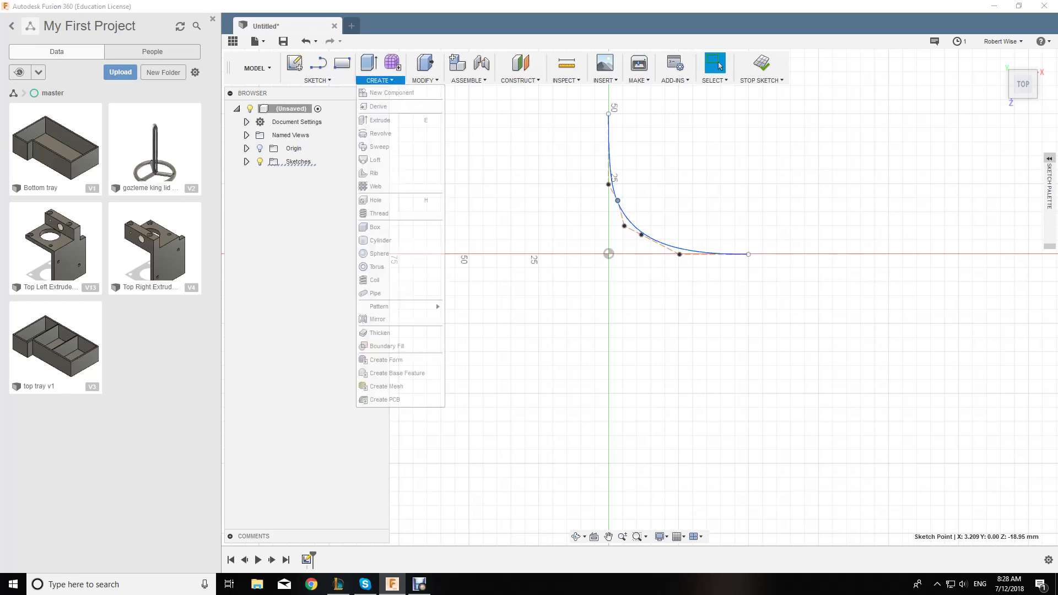
pyautogui.click(376, 293)
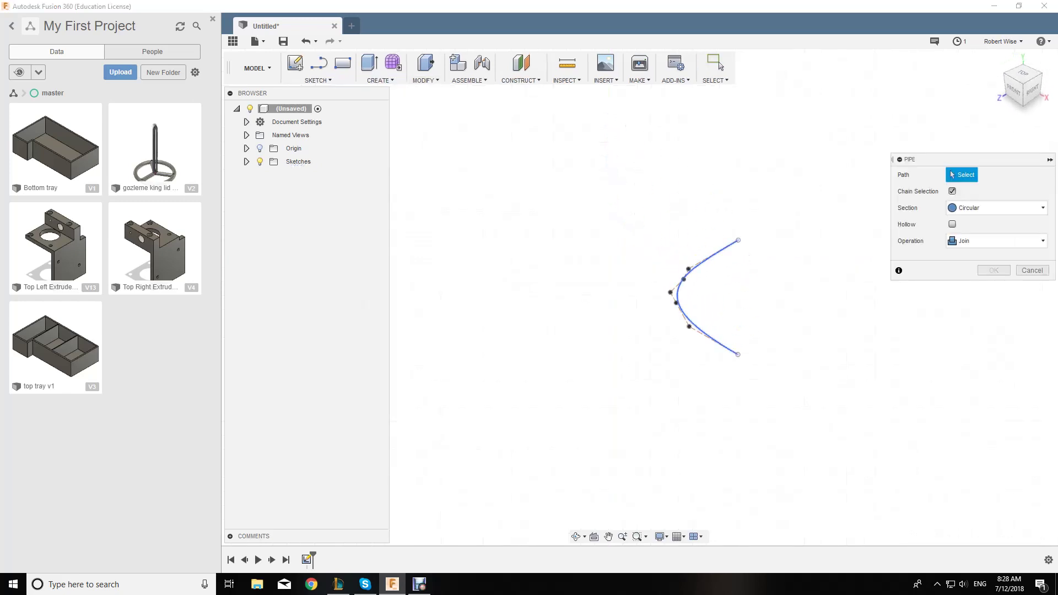
pyautogui.click(679, 292)
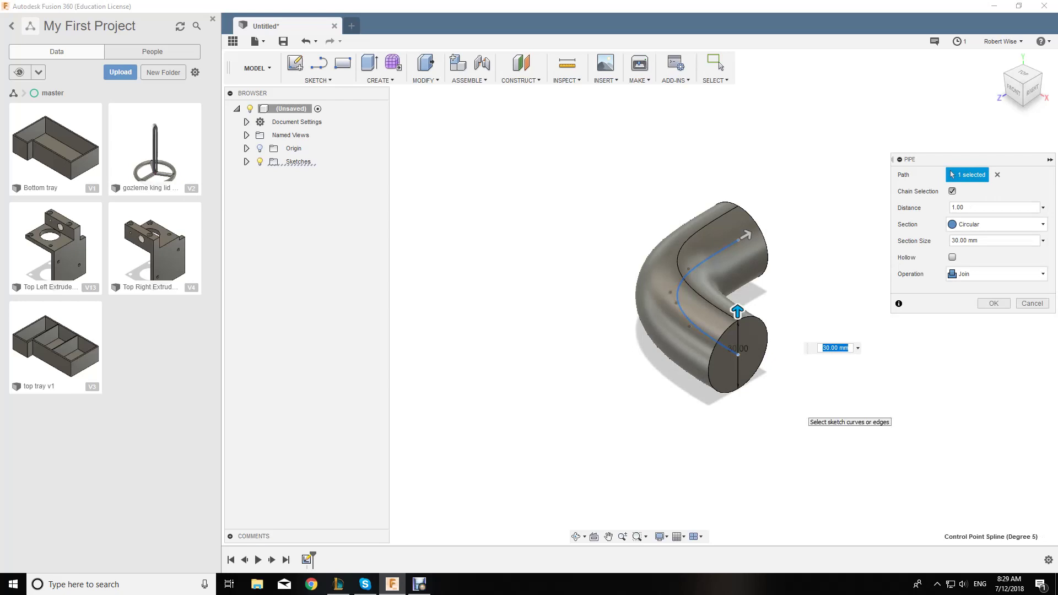
pyautogui.write('35')
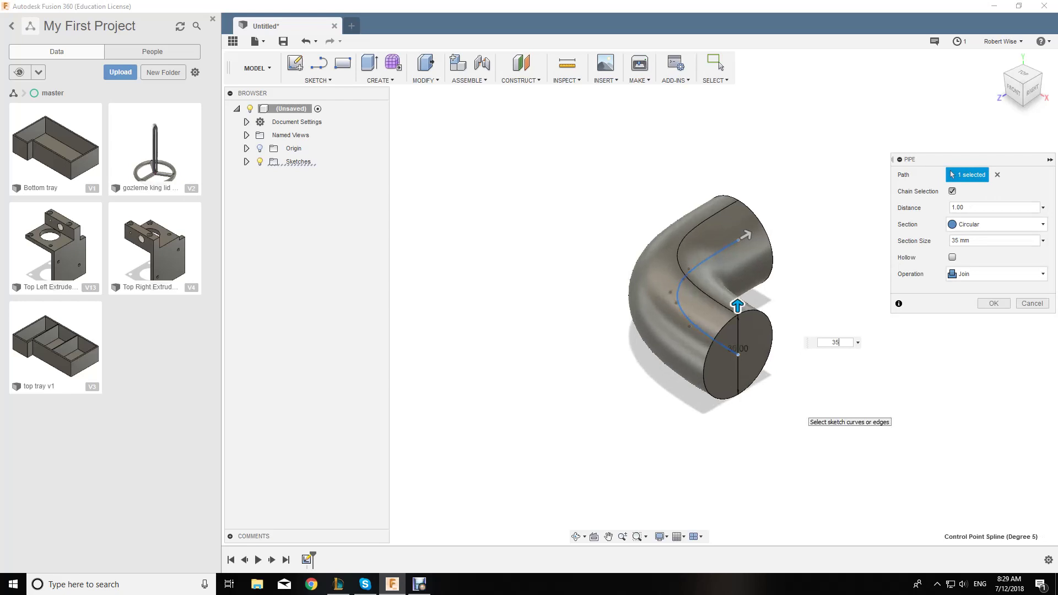
pyautogui.write('35.5')
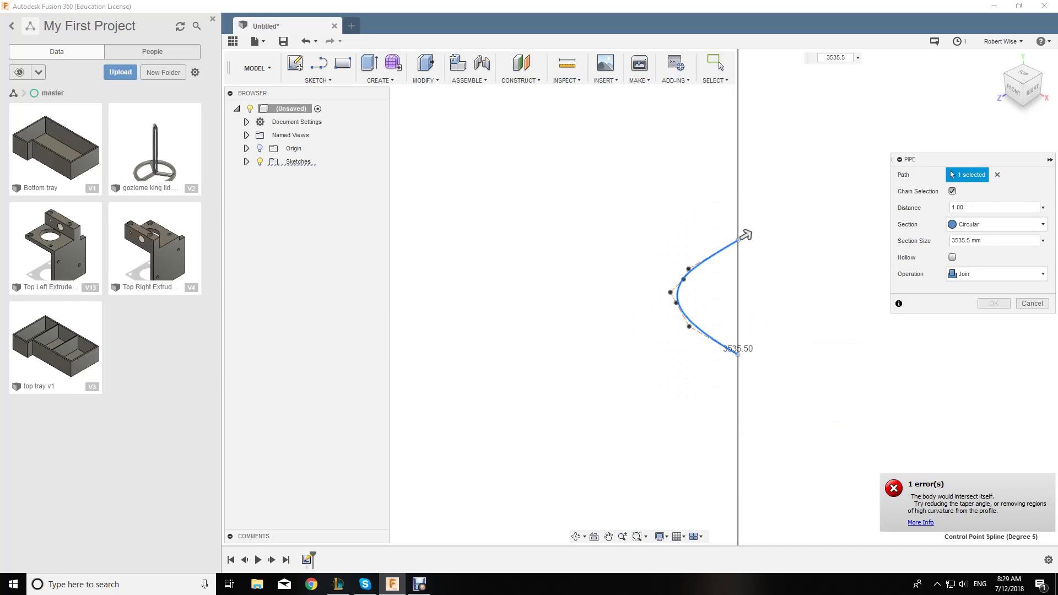
pyautogui.press('BackSpace')
pyautogui.press('BackSpace')
pyautogui.press('BackSpace')
pyautogui.press('BackSpace')
pyautogui.press('BackSpace')
pyautogui.press('BackSpace')
pyautogui.moveTo(960, 241); pyautogui.dragTo(951, 241)
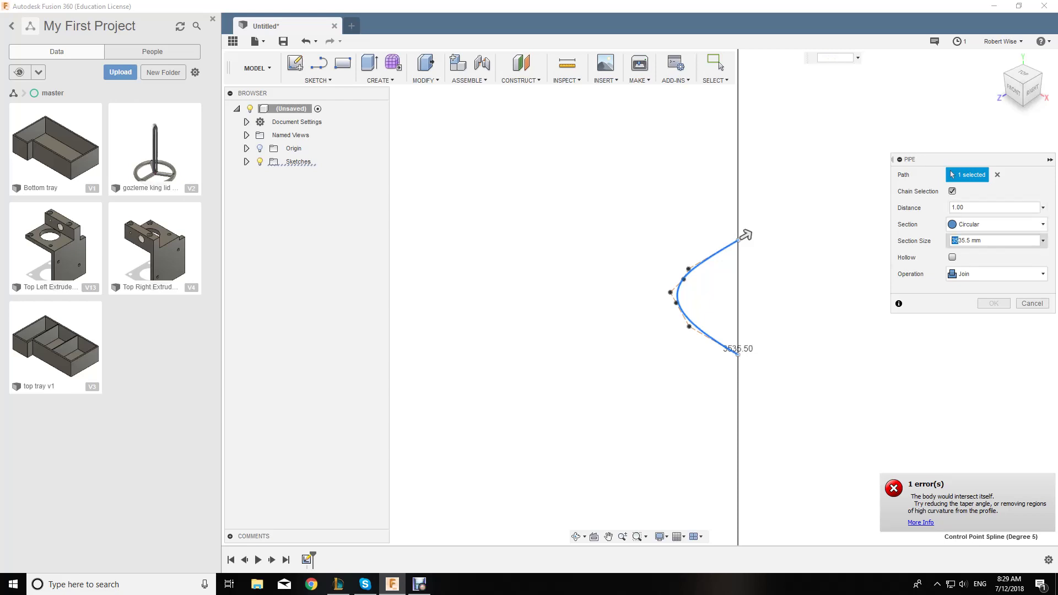
pyautogui.press('BackSpace')
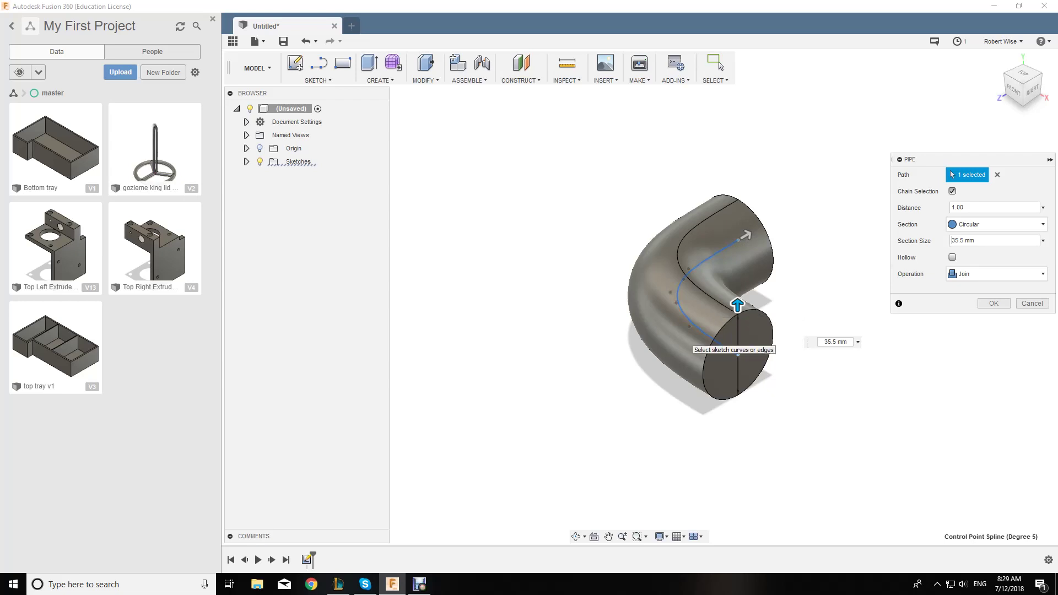
# - Make the pipe hollow with a section thickness of 2 mm and create it
pyautogui.click(953, 257)
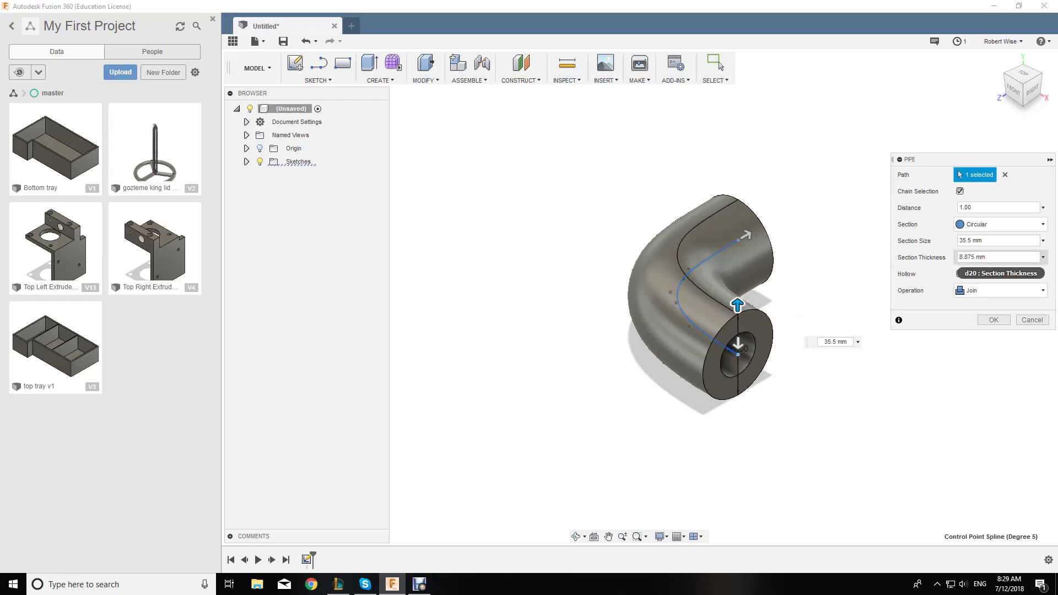
pyautogui.doubleClick(968, 257)
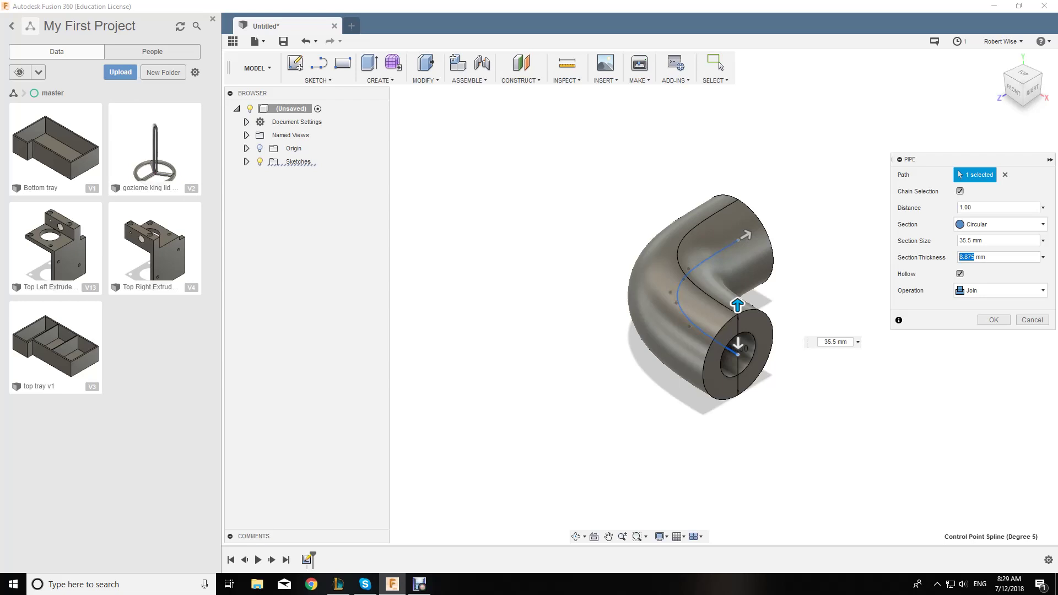
pyautogui.write('2')
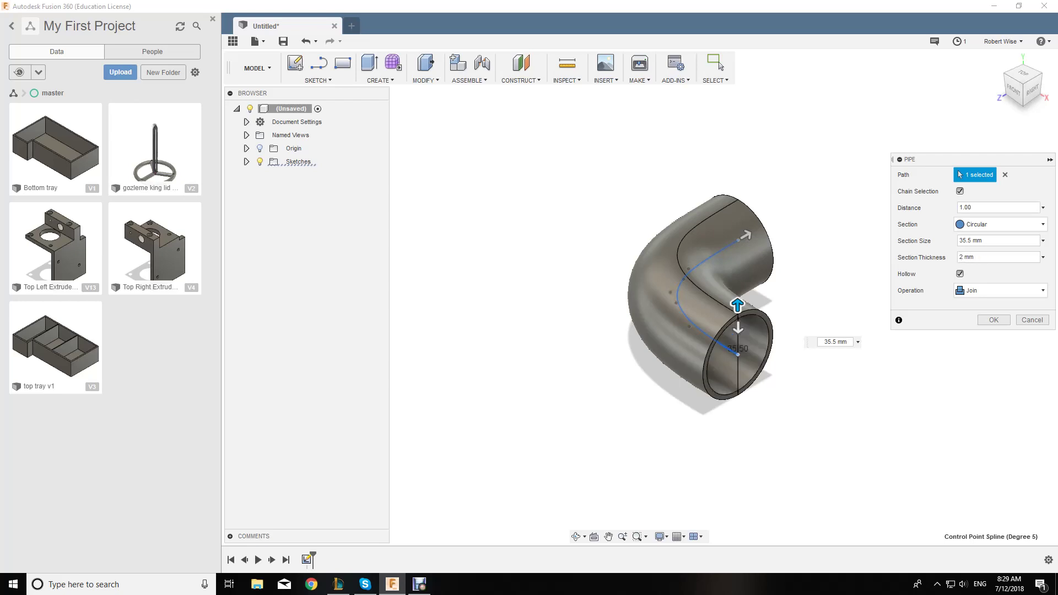
pyautogui.press('Return')
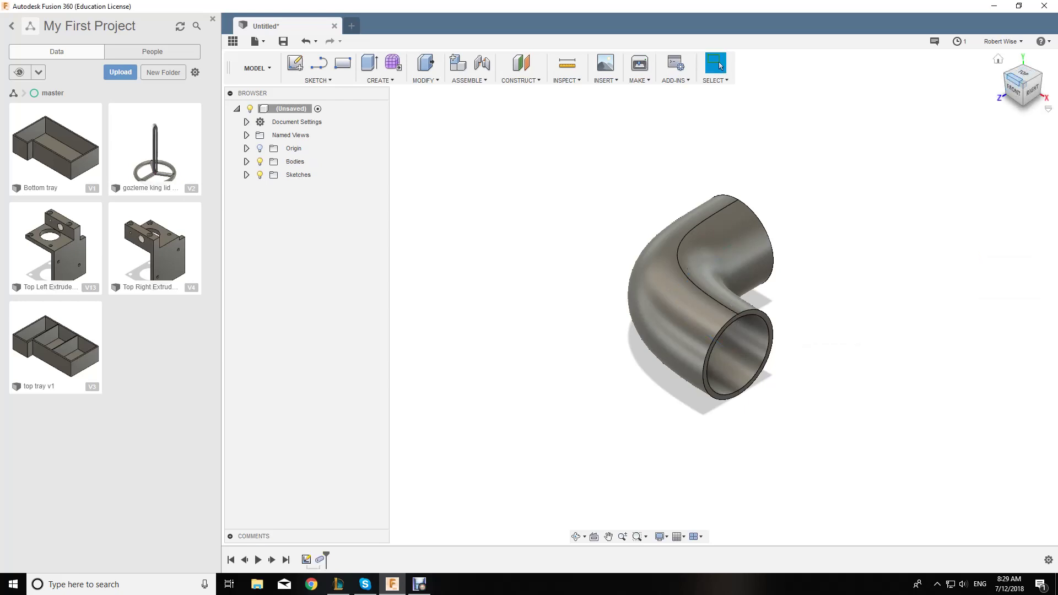
# - Examine the curvature of the hollow pipe bend up close and from above
pyautogui.scroll(3, 775, 297)
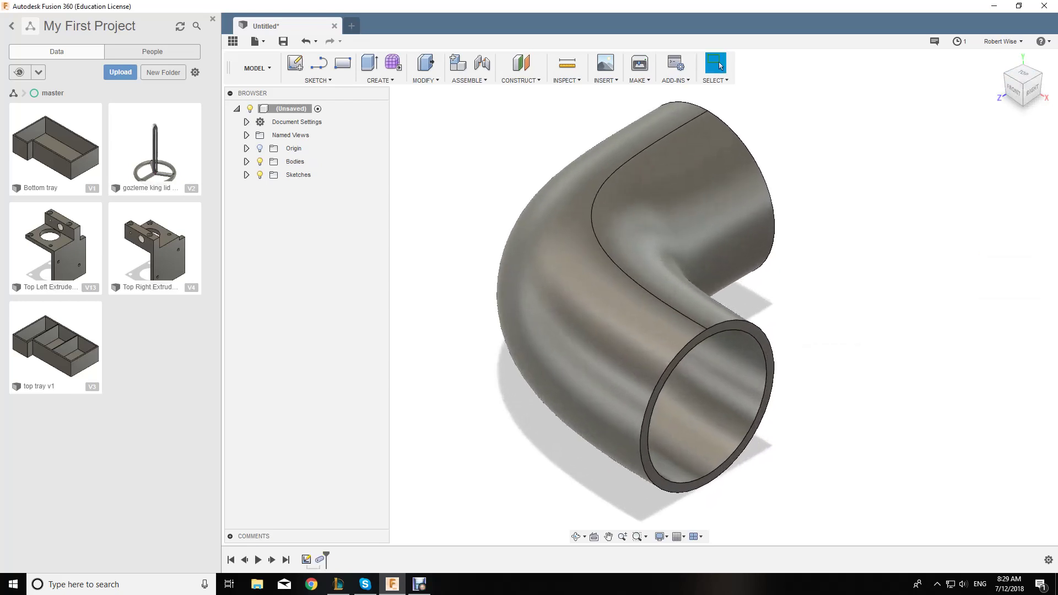
pyautogui.click(576, 537)
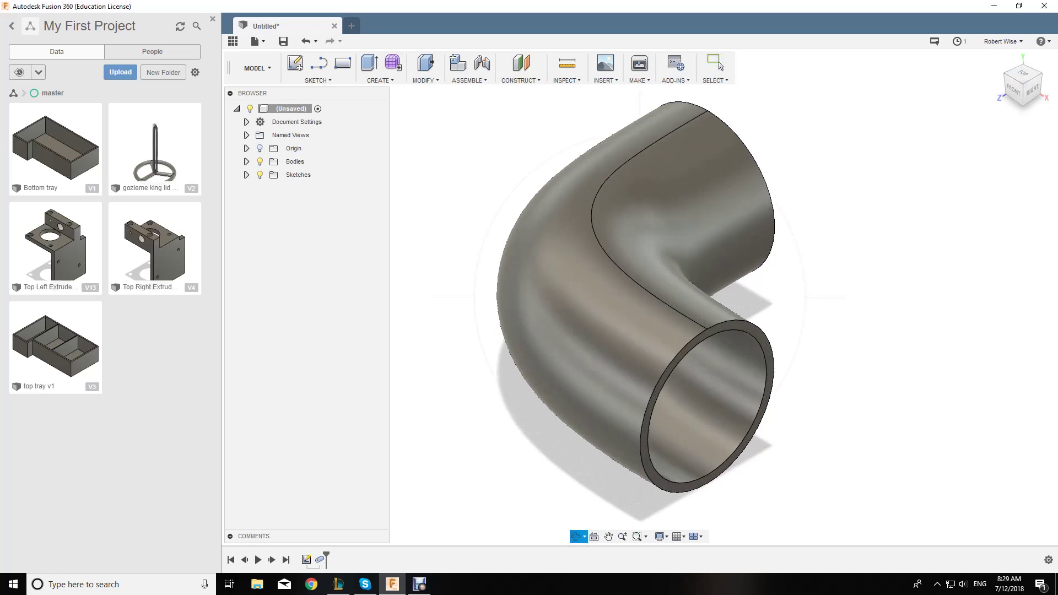
pyautogui.moveTo(829, 341)
pyautogui.mouseDown()
pyautogui.moveTo(832, 270)
pyautogui.moveTo(587, 113)
pyautogui.moveTo(767, 152)
pyautogui.moveTo(829, 332)
pyautogui.mouseUp()
pyautogui.click(585, 536)
pyautogui.click(609, 522)
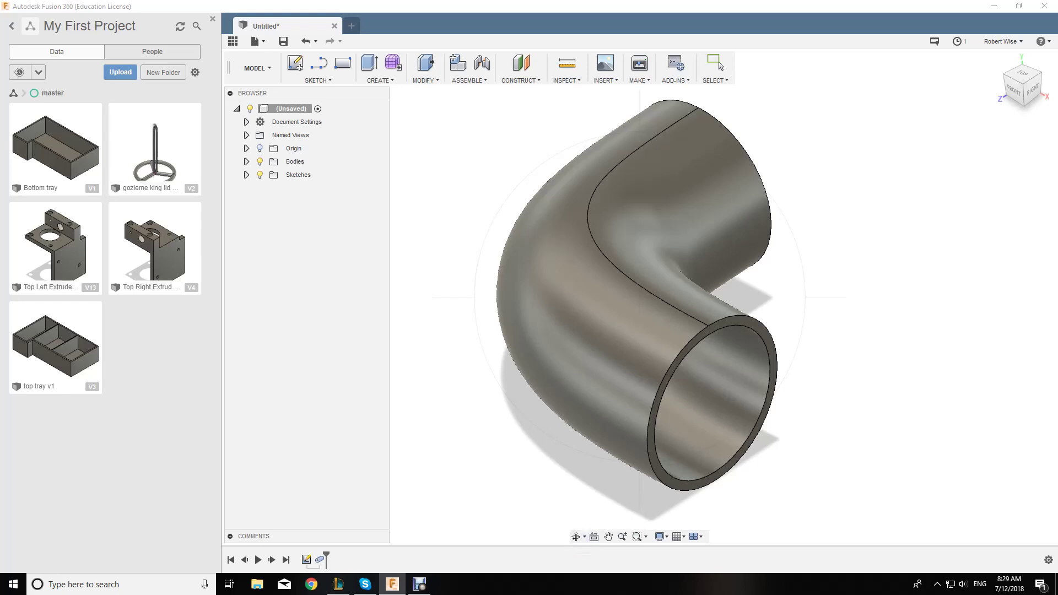
pyautogui.moveTo(717, 331); pyautogui.dragTo(849, 444)
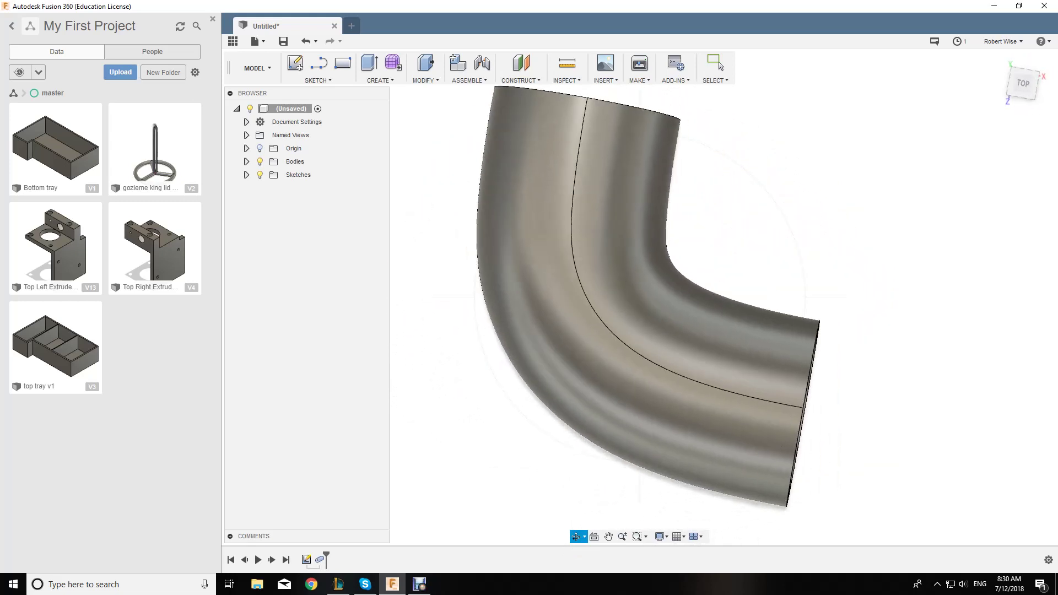
pyautogui.click(717, 64)
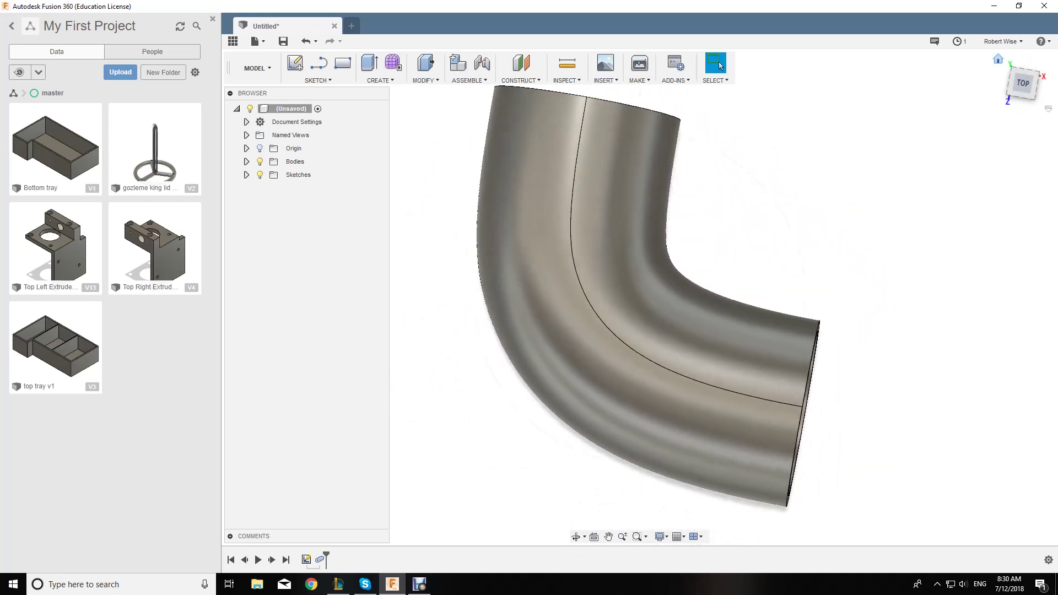
# - Start a sketch on the horizontal plane and draw a 20 mm horizontal line outward from the spline's end at the pipe opening
pyautogui.click(998, 59)
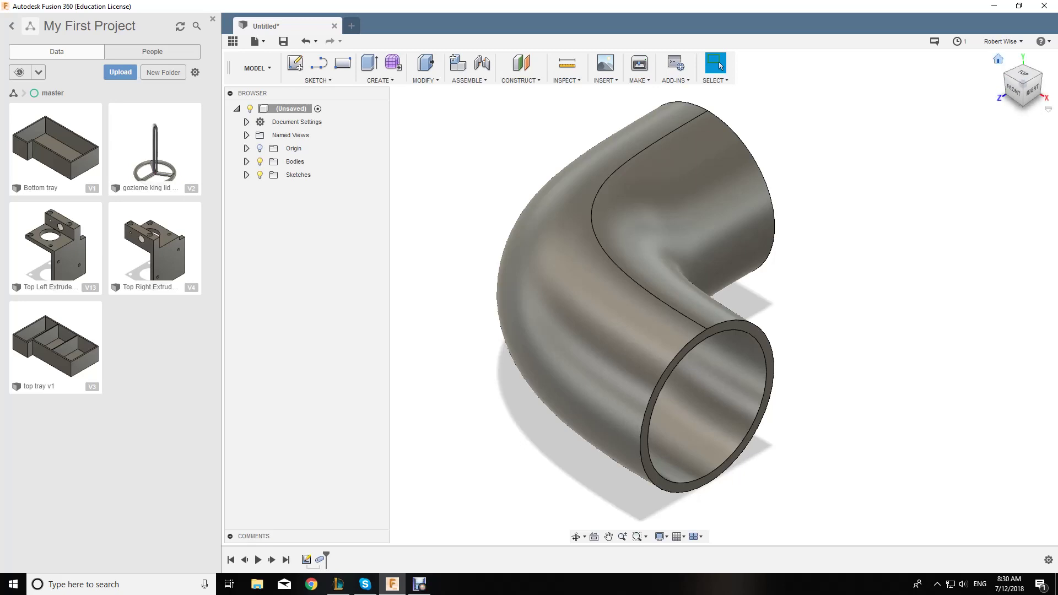
pyautogui.click(1023, 73)
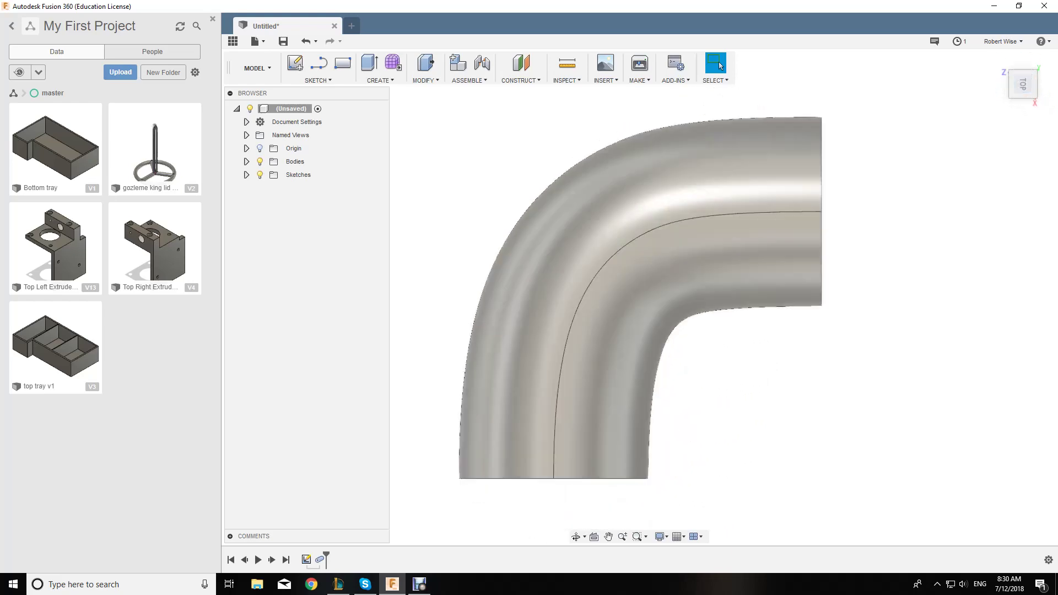
pyautogui.click(318, 62)
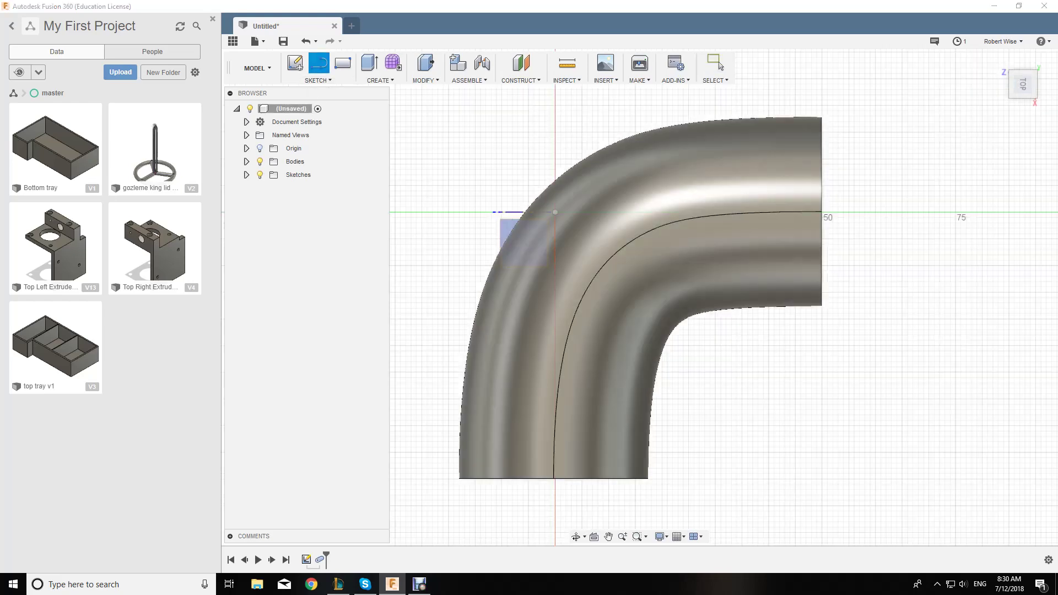
pyautogui.click(523, 243)
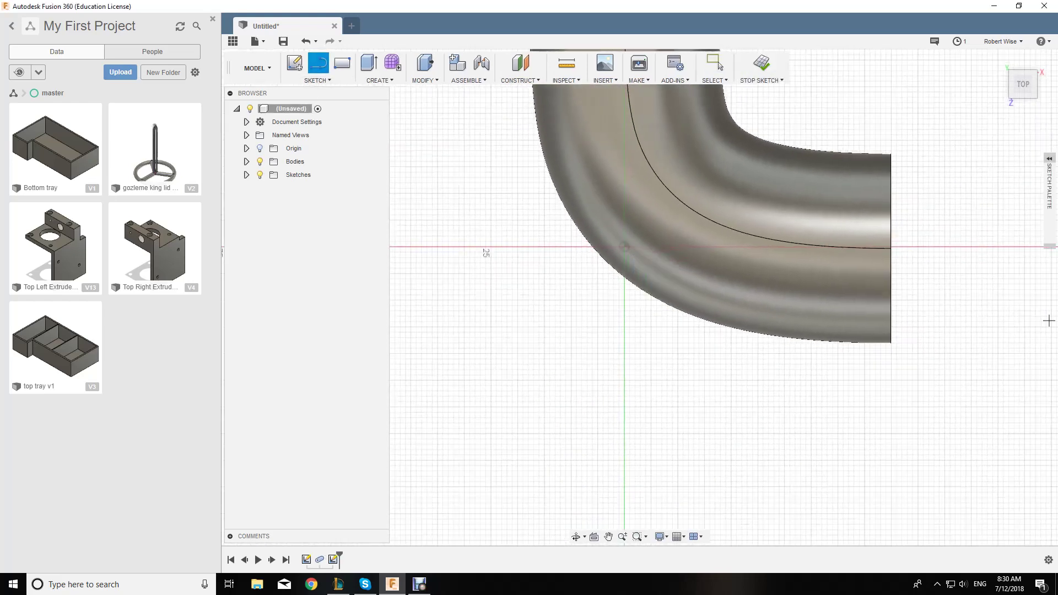
pyautogui.scroll(-2, 912, 409)
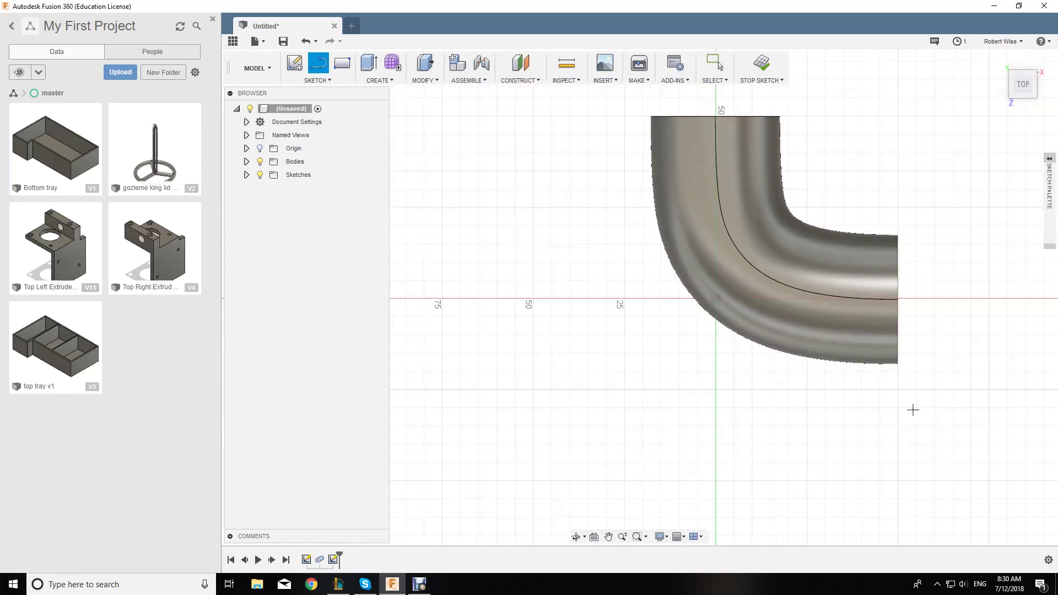
pyautogui.scroll(-1, 986, 393)
pyautogui.scroll(-1, 1014, 392)
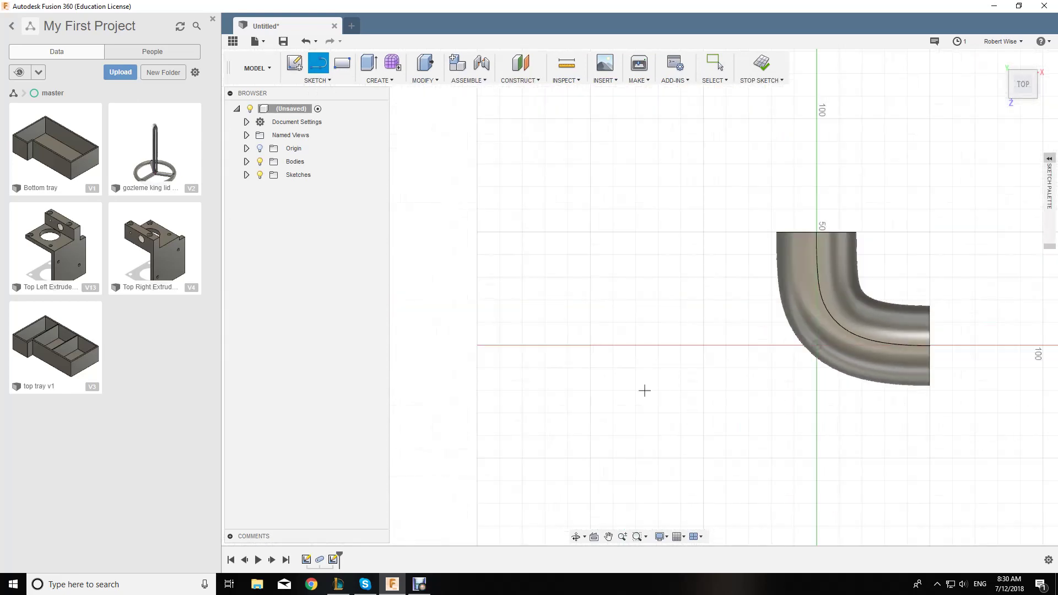
pyautogui.scroll(-1, 606, 386)
pyautogui.scroll(2, 938, 386)
pyautogui.scroll(1, 871, 341)
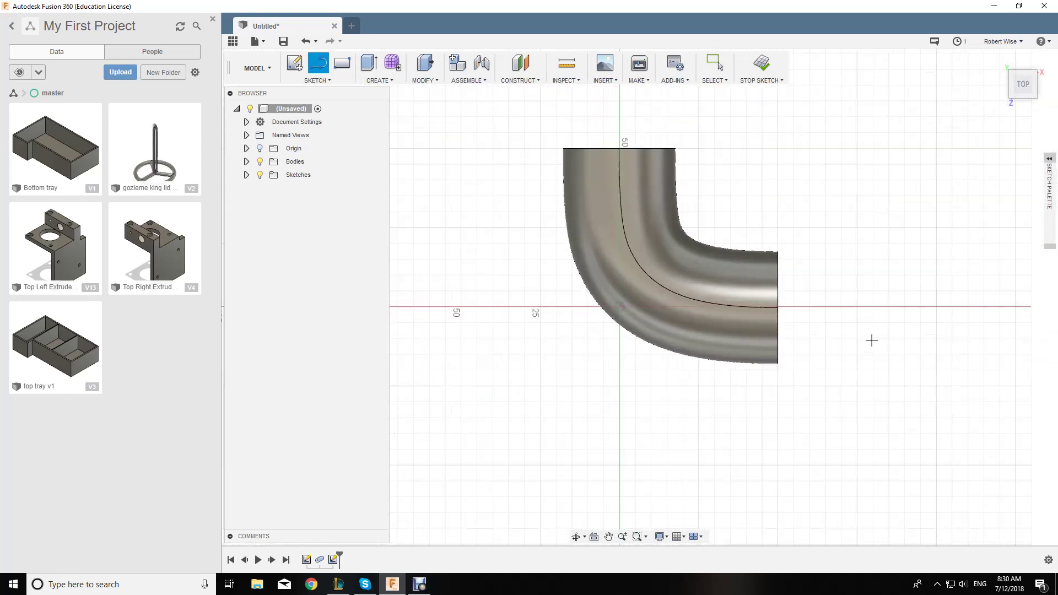
pyautogui.scroll(1, 686, 307)
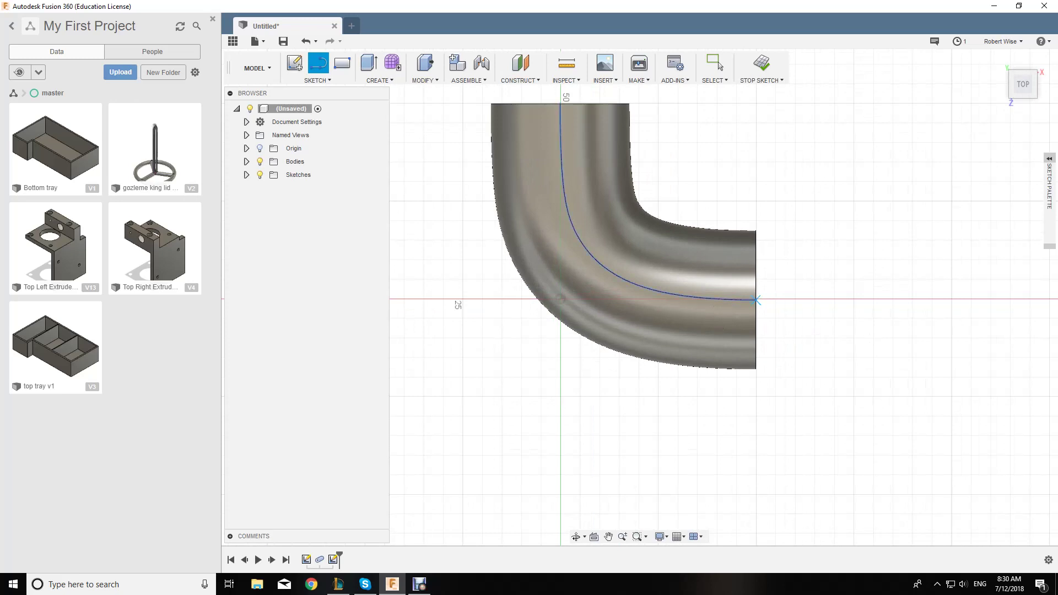
pyautogui.click(756, 300)
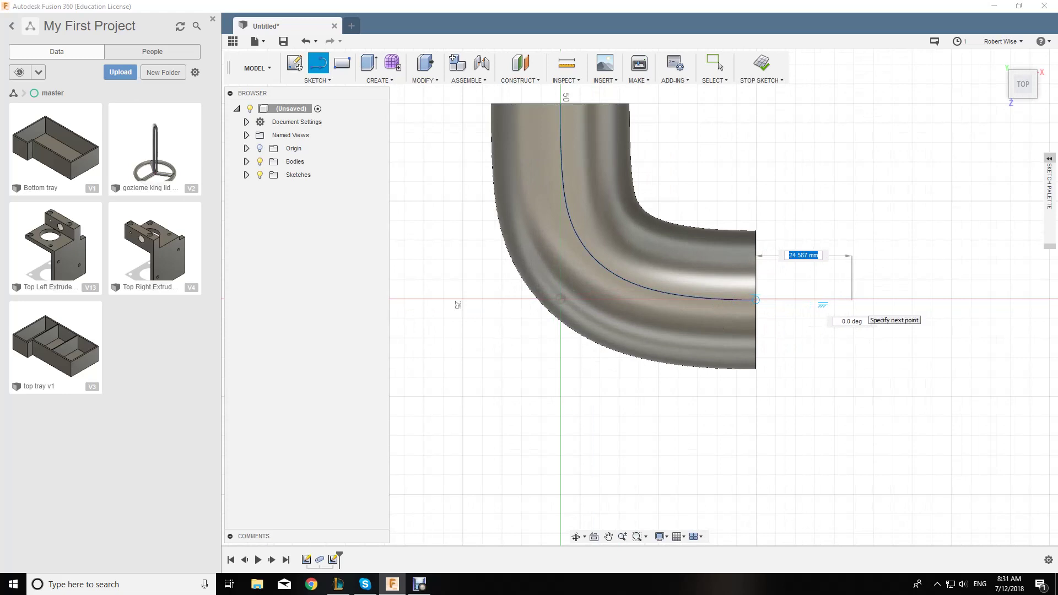
pyautogui.write('20')
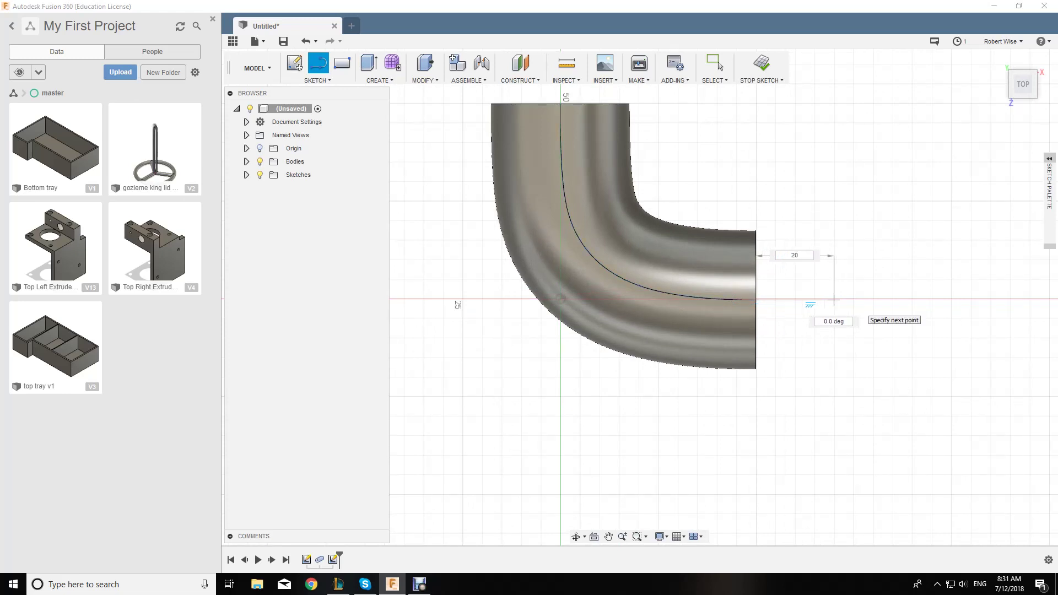
pyautogui.click(715, 63)
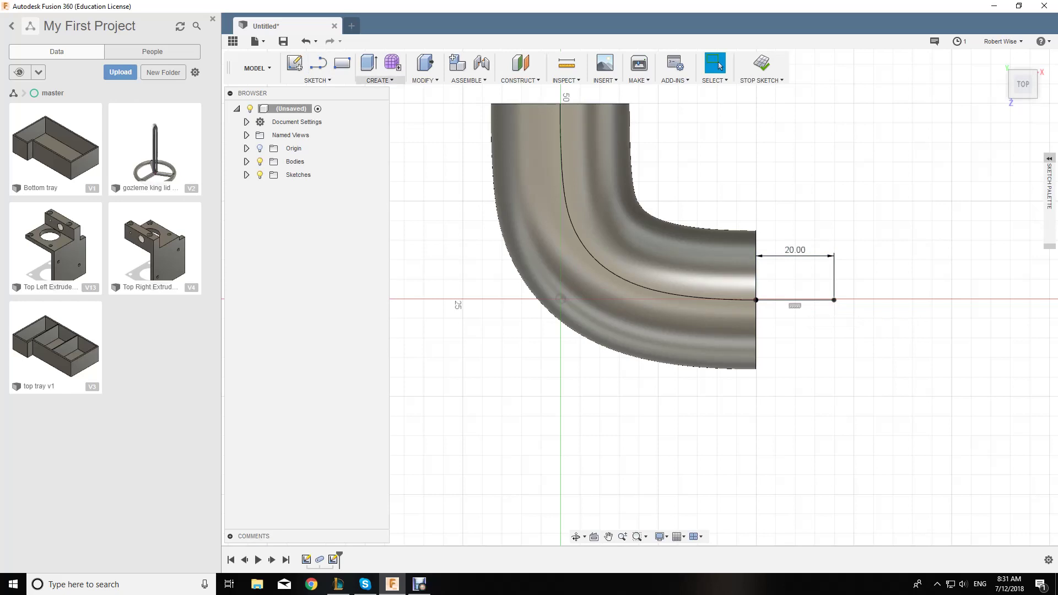
# - Create a hollow circular pipe along the straight line, joined to the elbow, with section size 35.5 mm and section thickness 1.5 mm
pyautogui.click(380, 79)
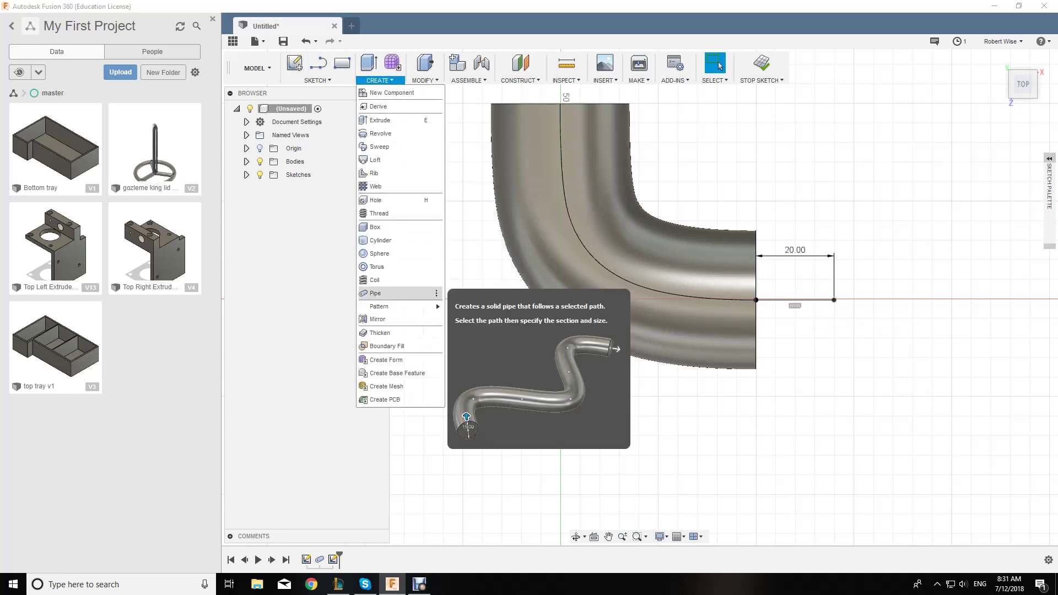
pyautogui.click(375, 294)
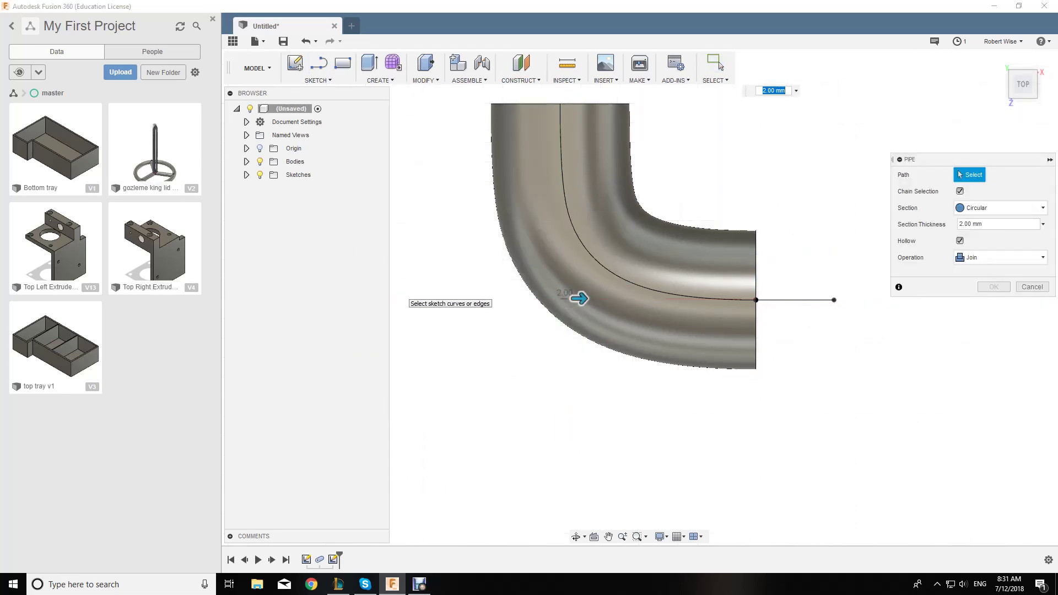
pyautogui.click(795, 300)
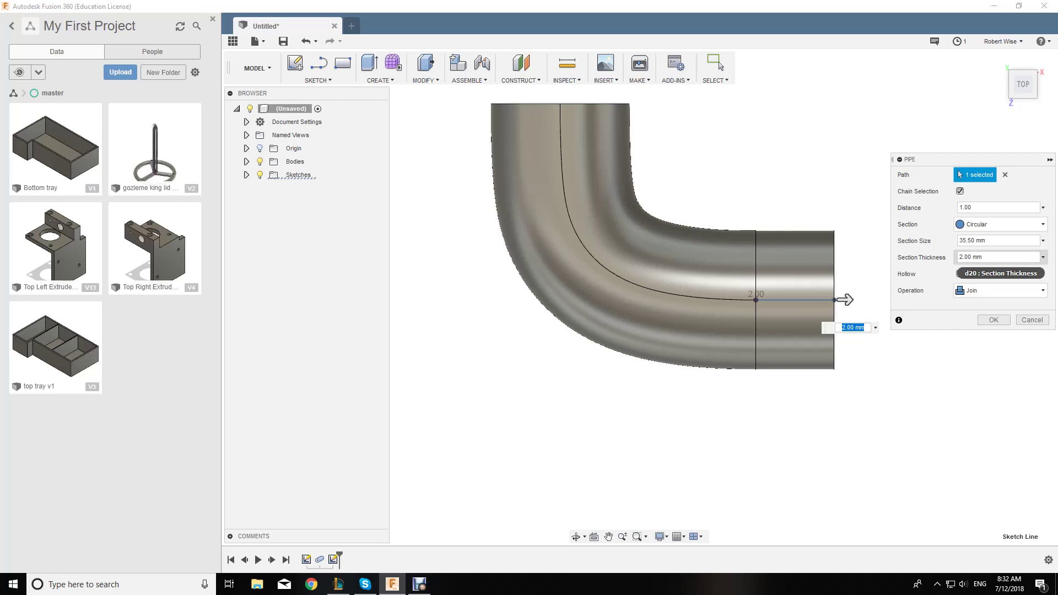
pyautogui.moveTo(968, 257); pyautogui.dragTo(959, 257)
pyautogui.write('1.5')
pyautogui.press('Return')
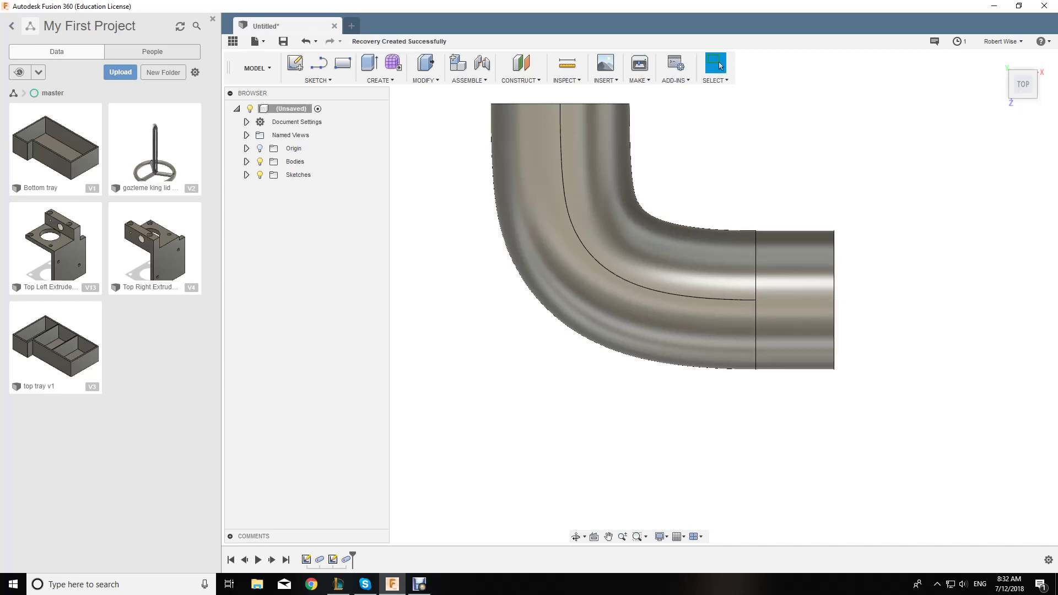
# - View the pipe's open end straight on and review the feature settings of the straight extension
pyautogui.click(1042, 84)
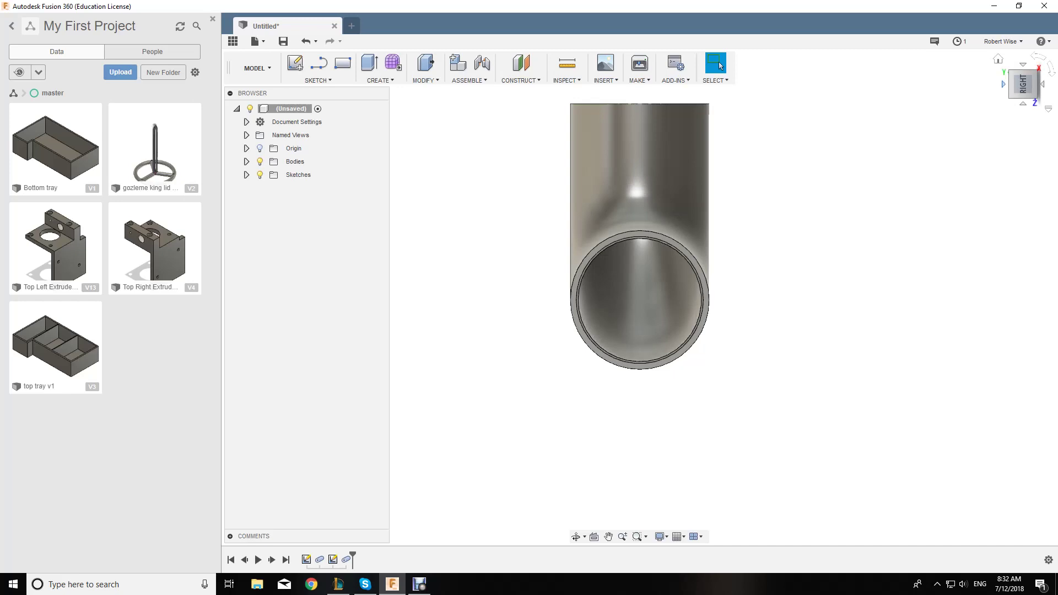
pyautogui.click(347, 560)
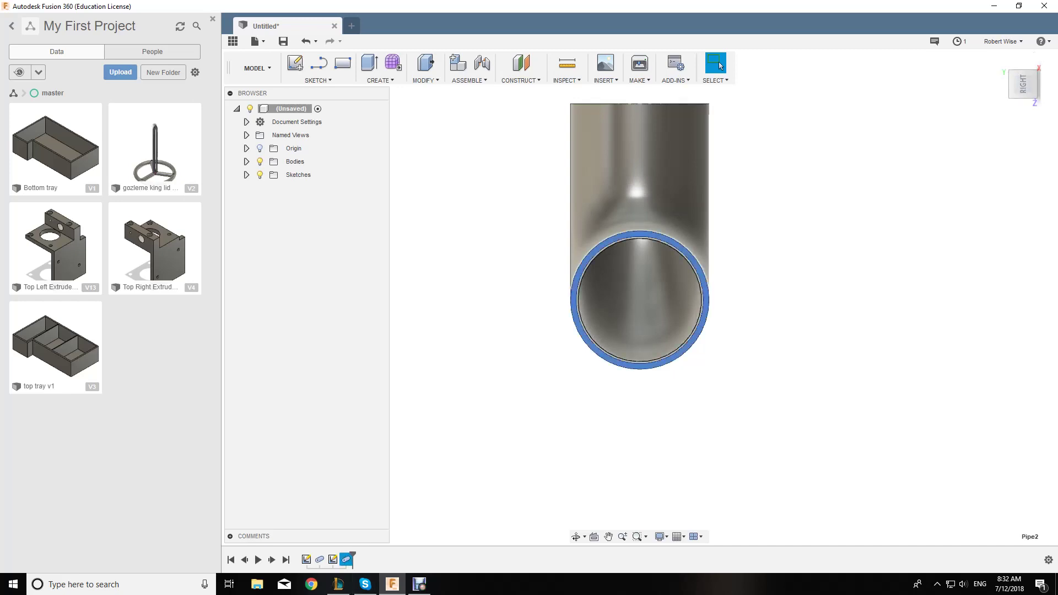
pyautogui.rightClick(346, 560)
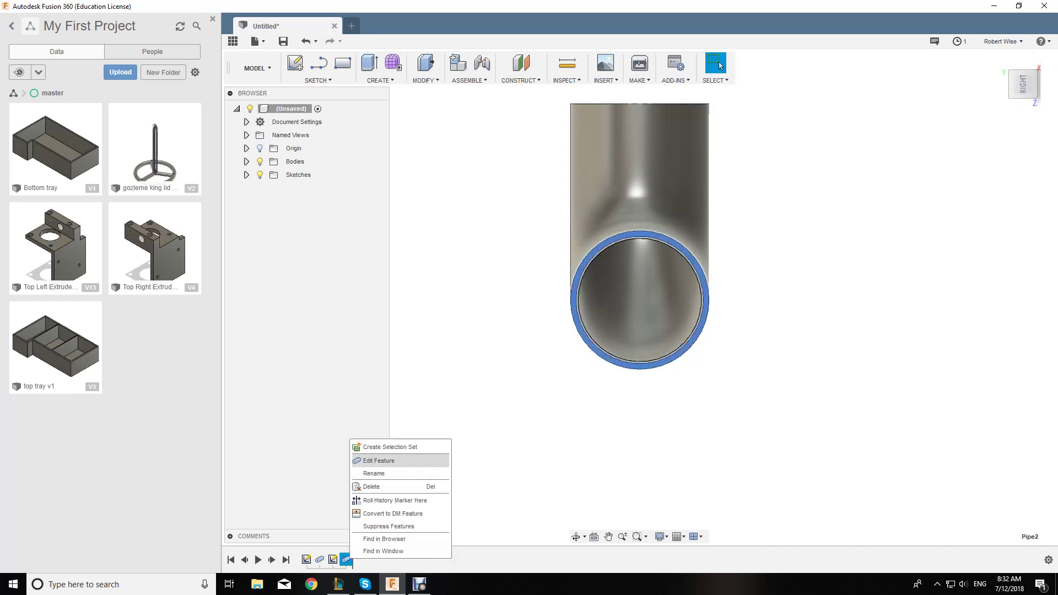
pyautogui.click(378, 461)
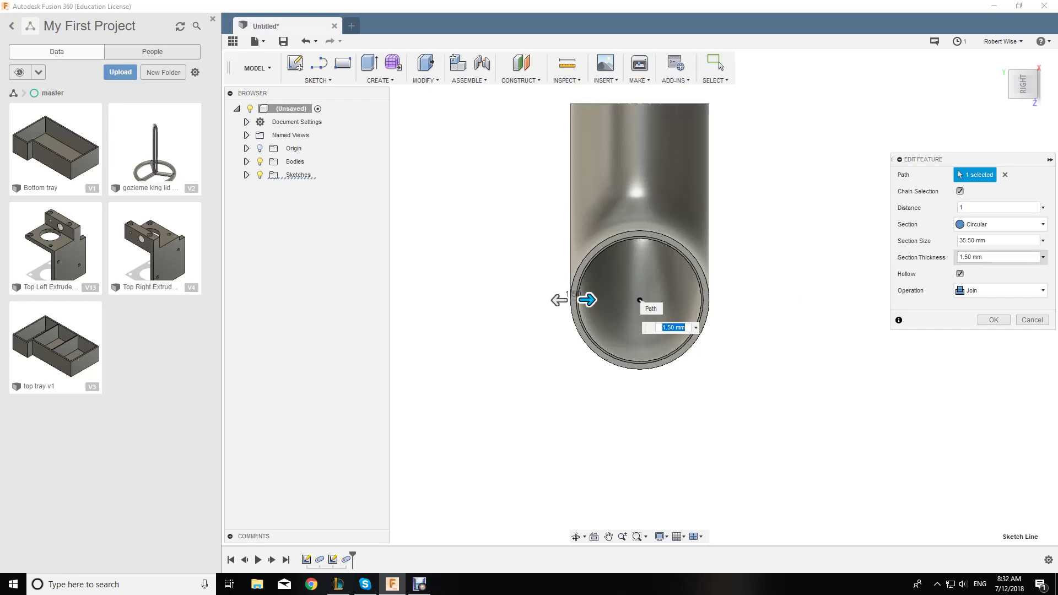
pyautogui.click(994, 320)
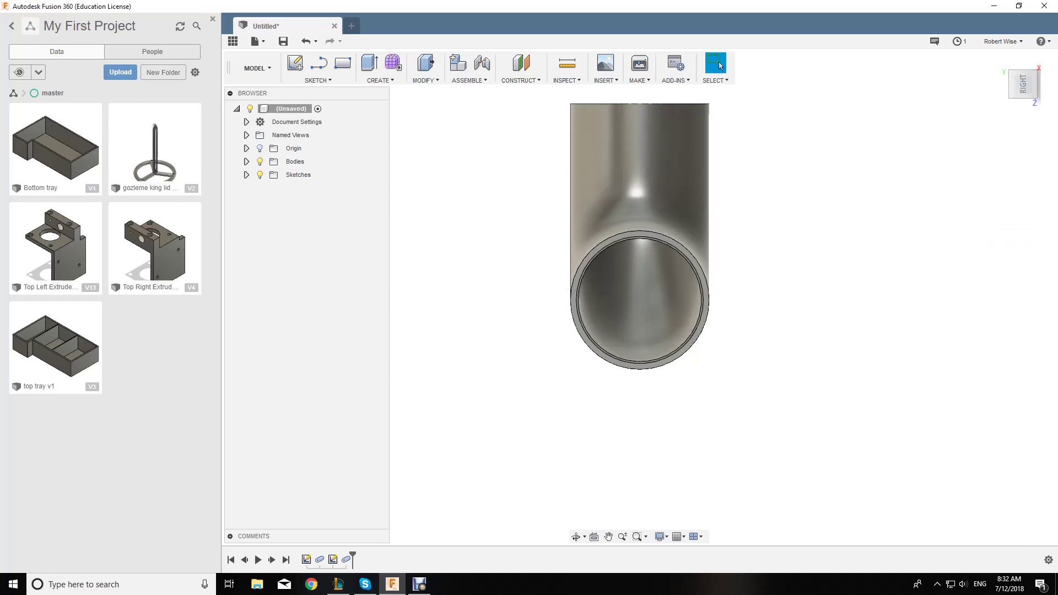
# - Send the pipe body to the custom 3D print utility Cura with Medium mesh refinement
pyautogui.click(998, 59)
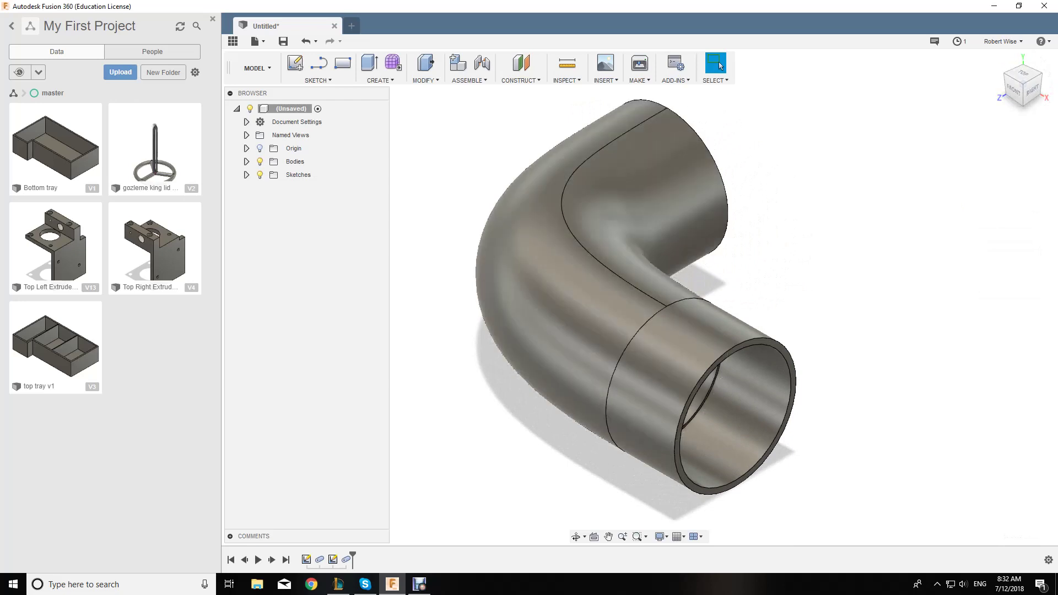
pyautogui.click(639, 80)
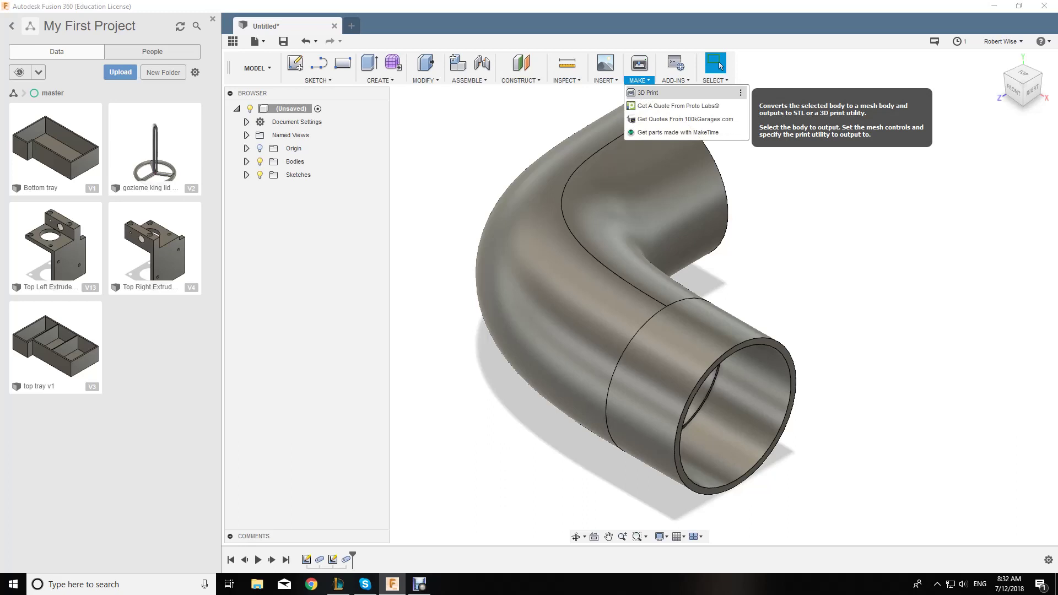
pyautogui.click(649, 93)
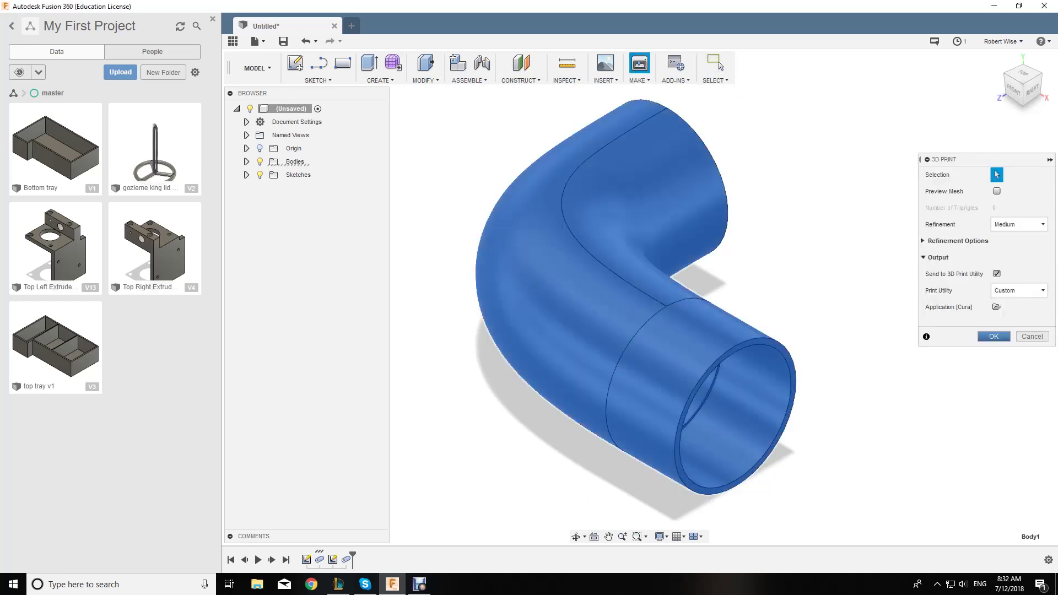
pyautogui.click(994, 336)
pyautogui.click(718, 64)
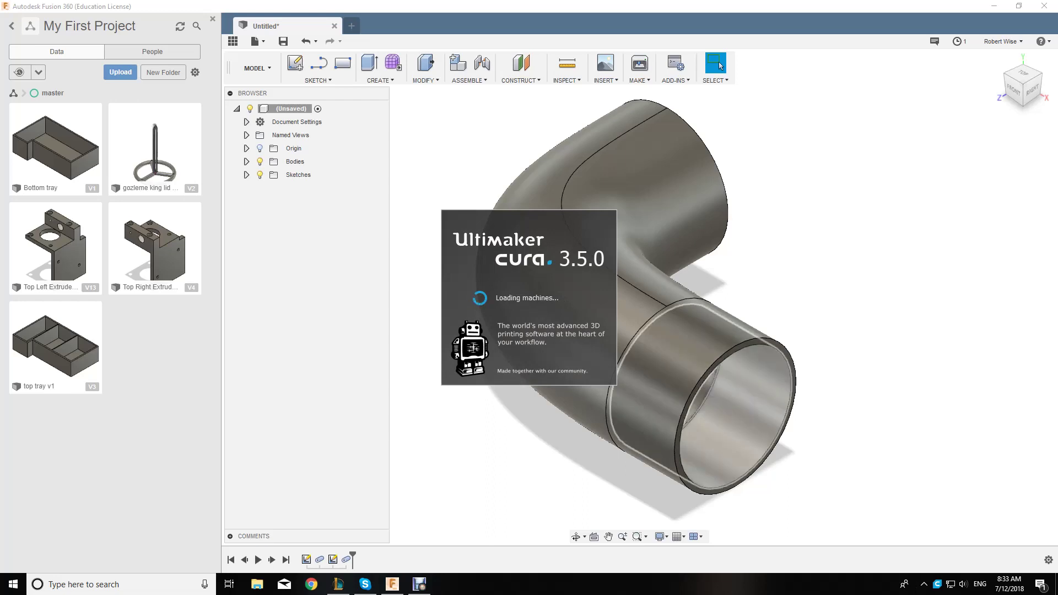
pyautogui.scroll(6, 642, 465)
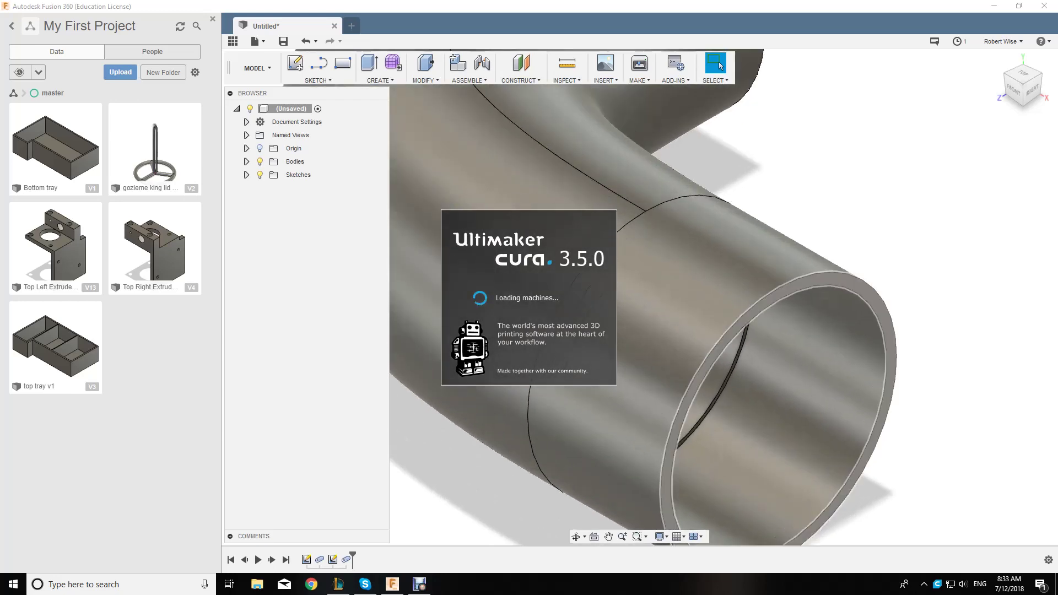
pyautogui.scroll(4, 642, 466)
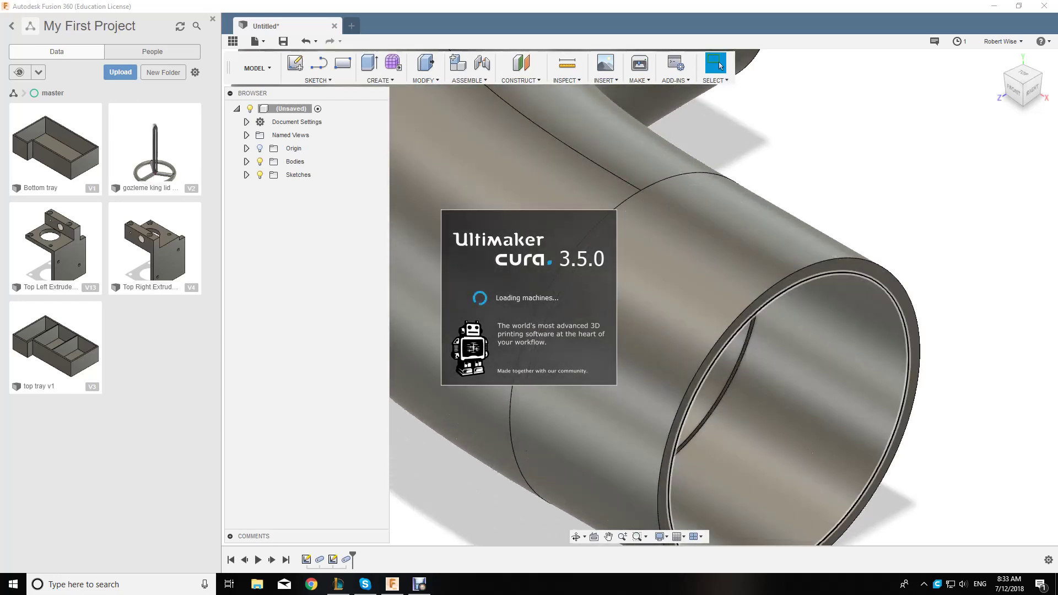
pyautogui.scroll(-4, 919, 459)
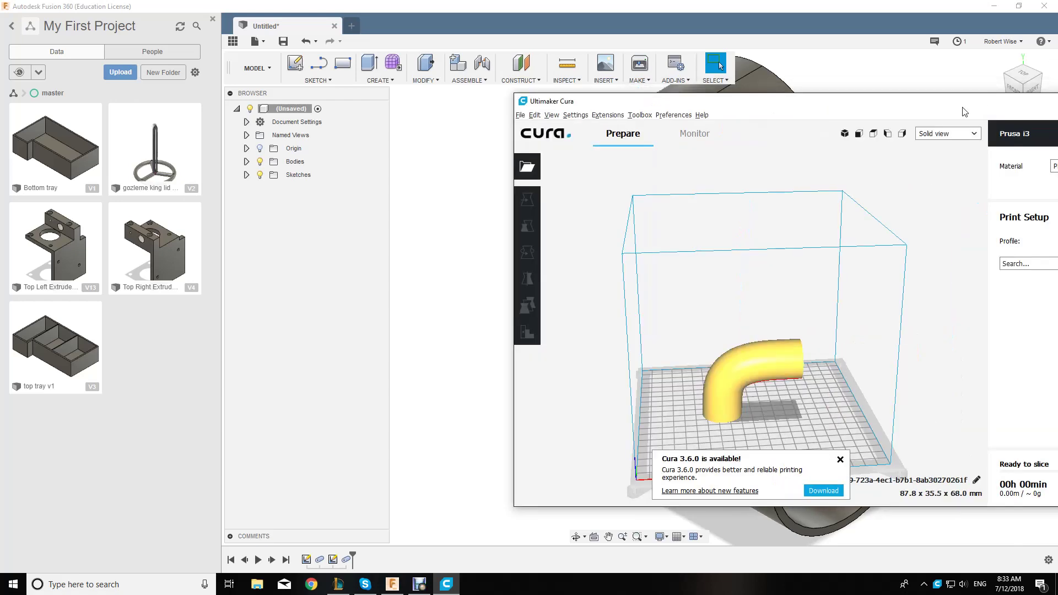
# - Switch to Ultimaker Cura, minimize the Fusion 360 window behind it, and maximize the Cura window
pyautogui.moveTo(962, 109); pyautogui.dragTo(780, 65)
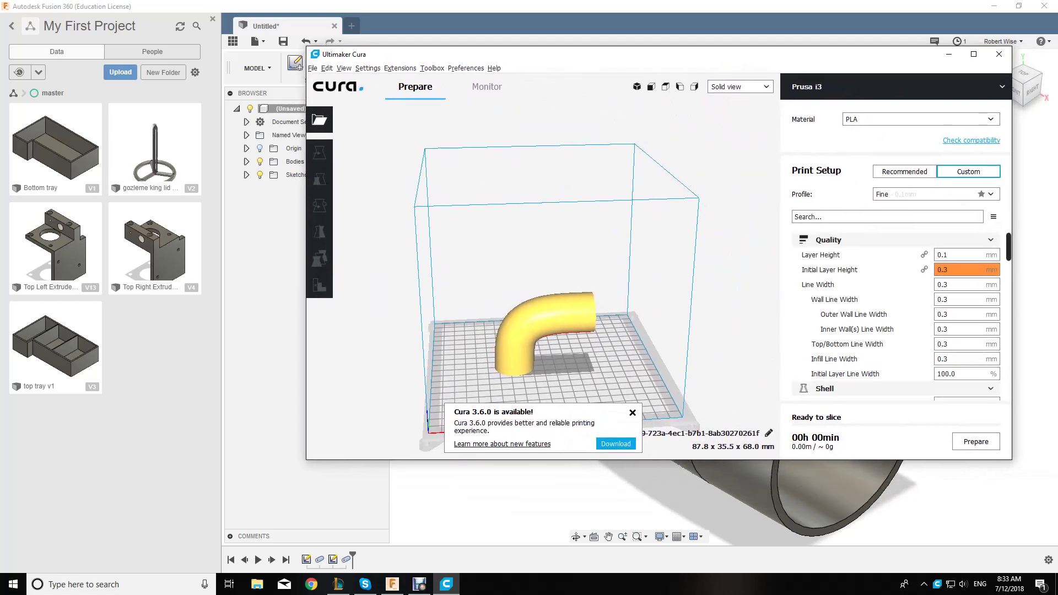
pyautogui.click(994, 6)
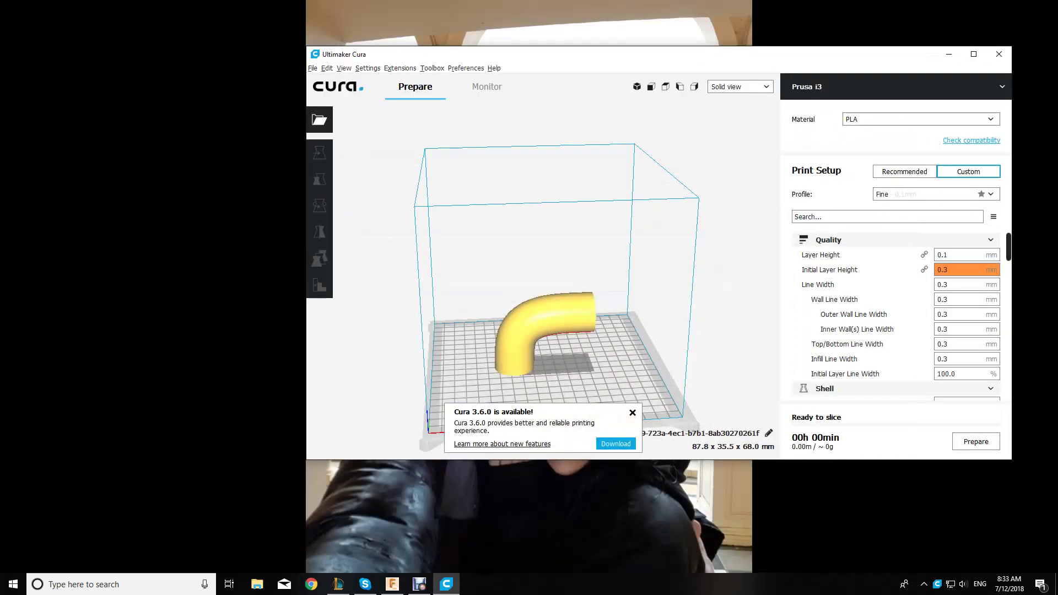
pyautogui.scroll(3, 546, 287)
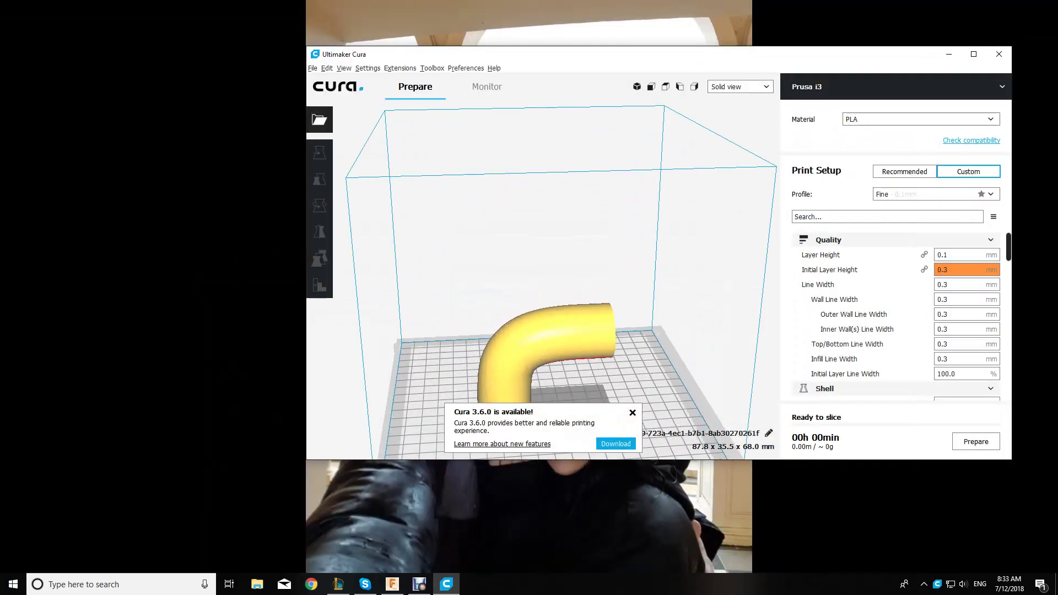
pyautogui.scroll(-3, 546, 286)
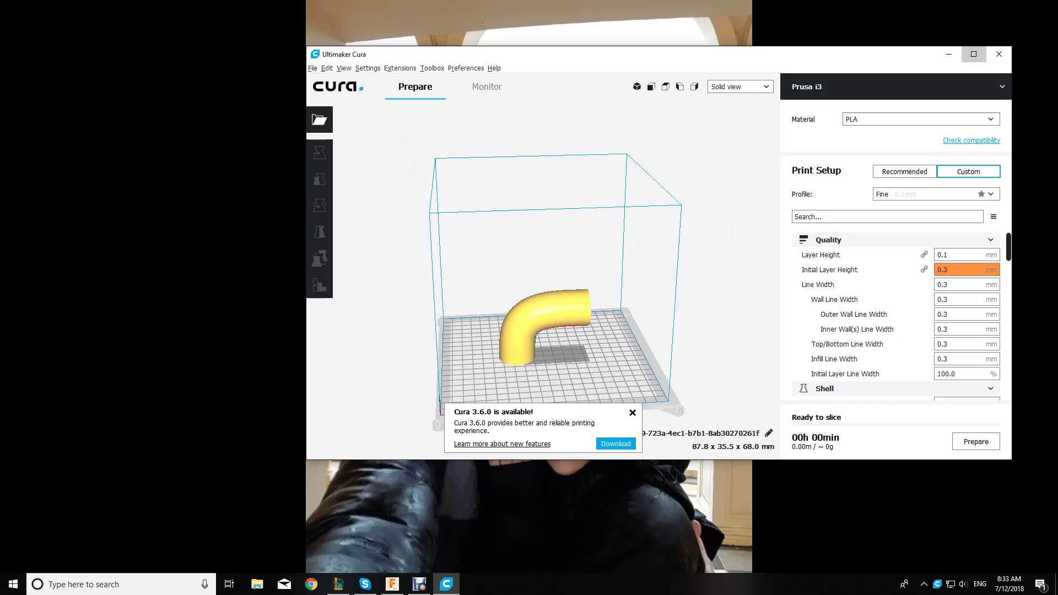
pyautogui.click(974, 54)
# - Rotate the pipe elbow 90 degrees about the X axis so both legs lie flat on the build plate
pyautogui.click(408, 366)
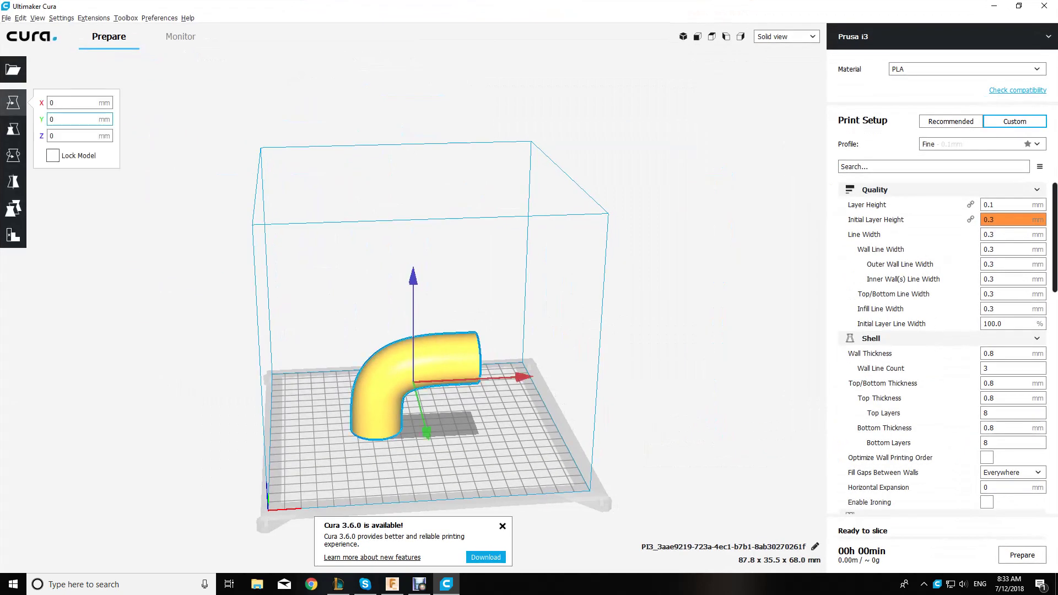
pyautogui.click(13, 155)
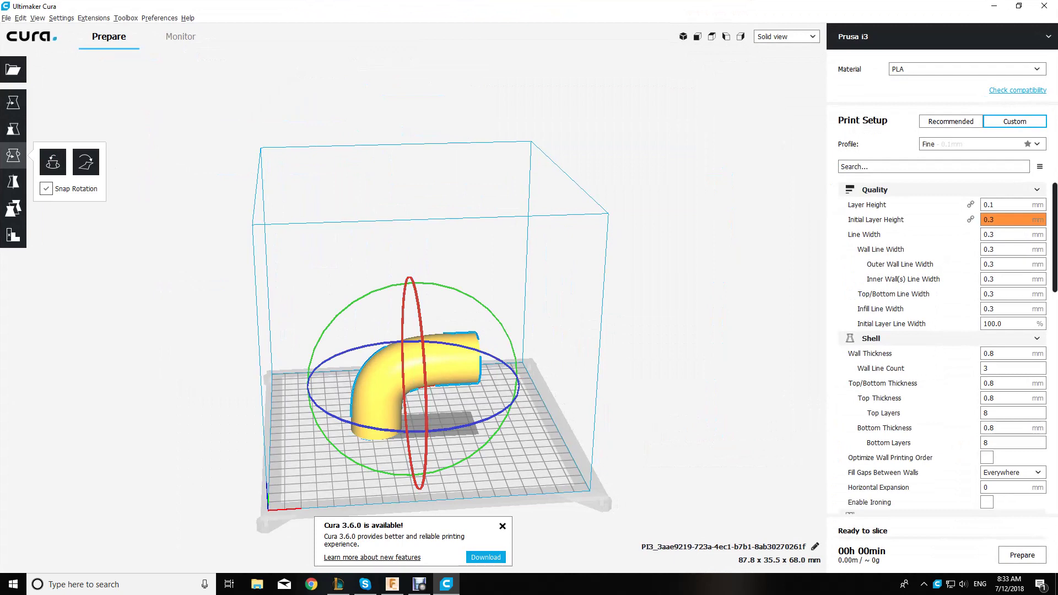
pyautogui.moveTo(353, 308); pyautogui.dragTo(611, 280, button='right')
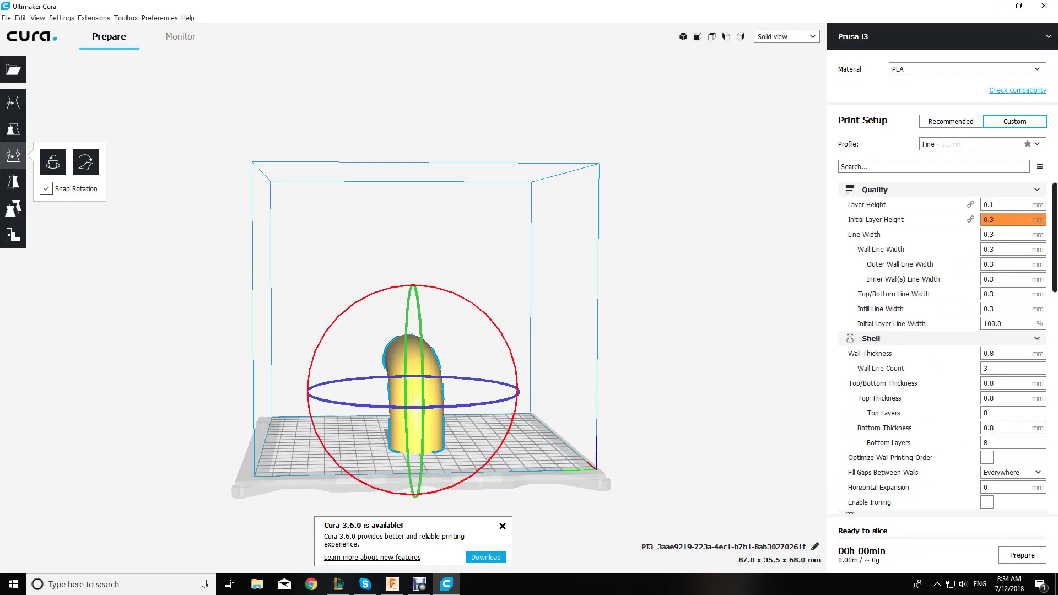
pyautogui.moveTo(347, 309); pyautogui.dragTo(257, 490)
pyautogui.moveTo(342, 309); pyautogui.dragTo(80, 309, button='right')
pyautogui.moveTo(496, 309); pyautogui.dragTo(300, 317, button='right')
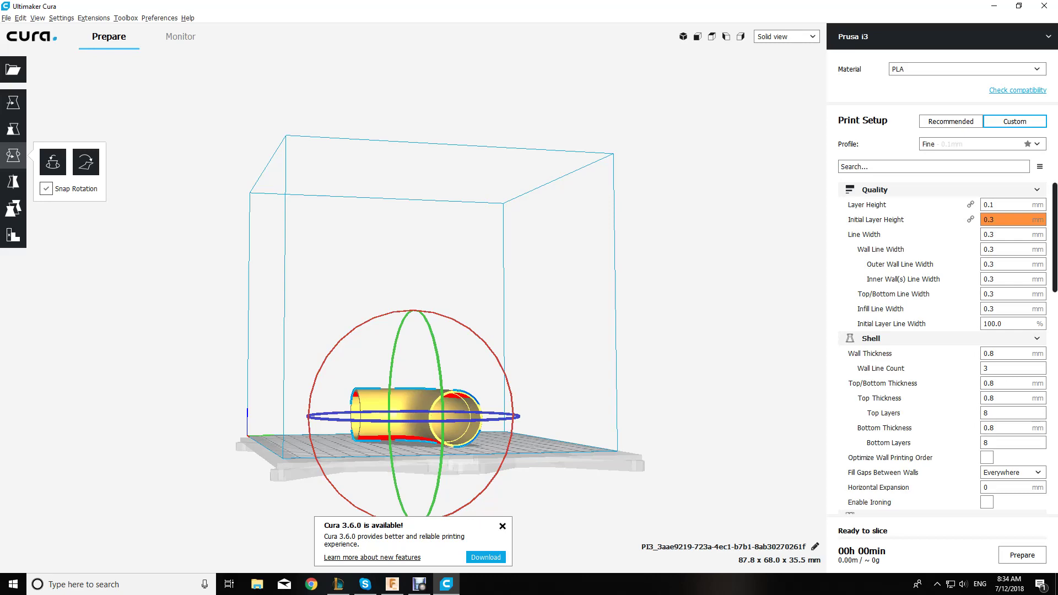
pyautogui.moveTo(356, 328); pyautogui.dragTo(466, 332, button='right')
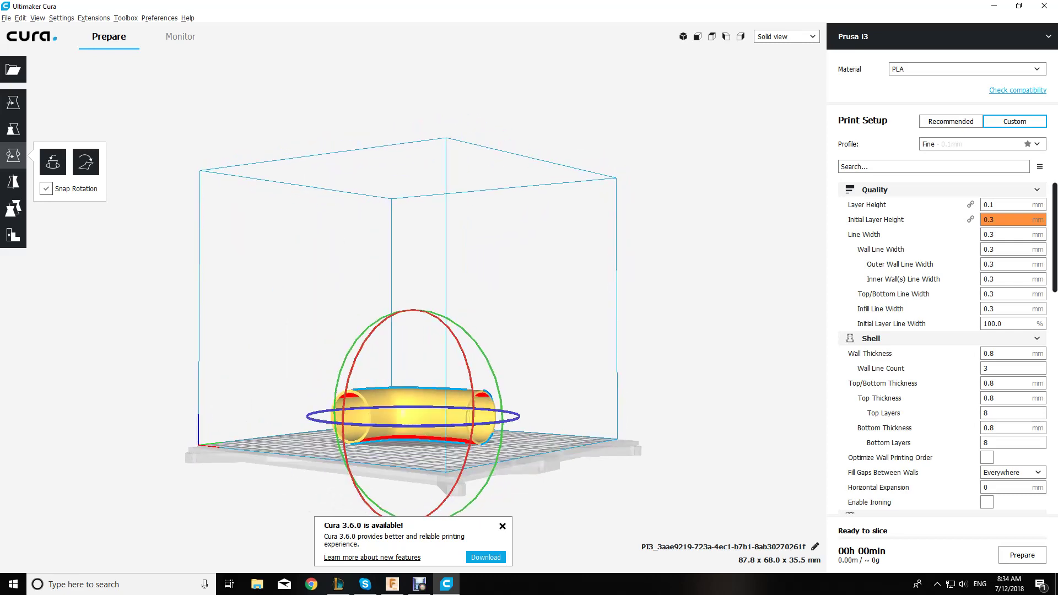